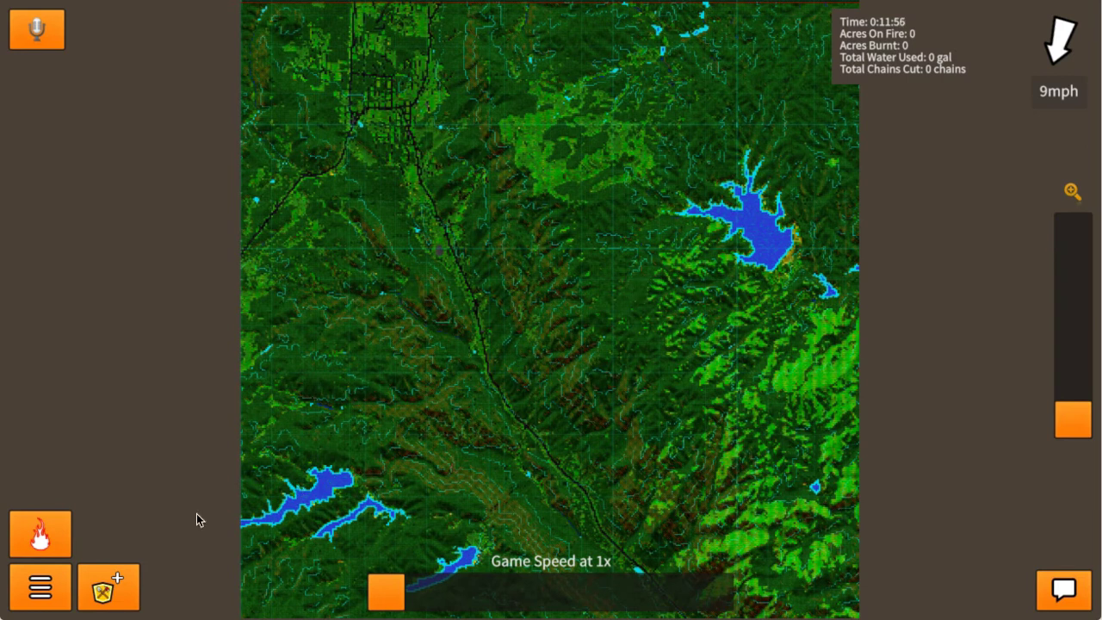
- Open the Fuel Bed Editor and load the fuel code GR4 - Grass - Type 4
left_click(33, 596)
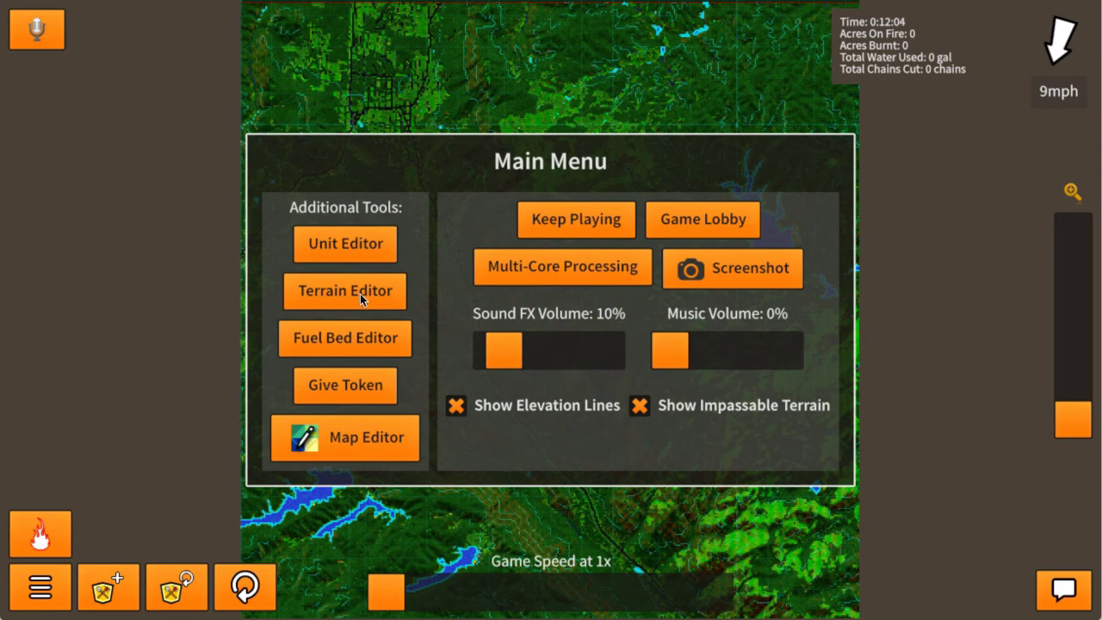
left_click(373, 341)
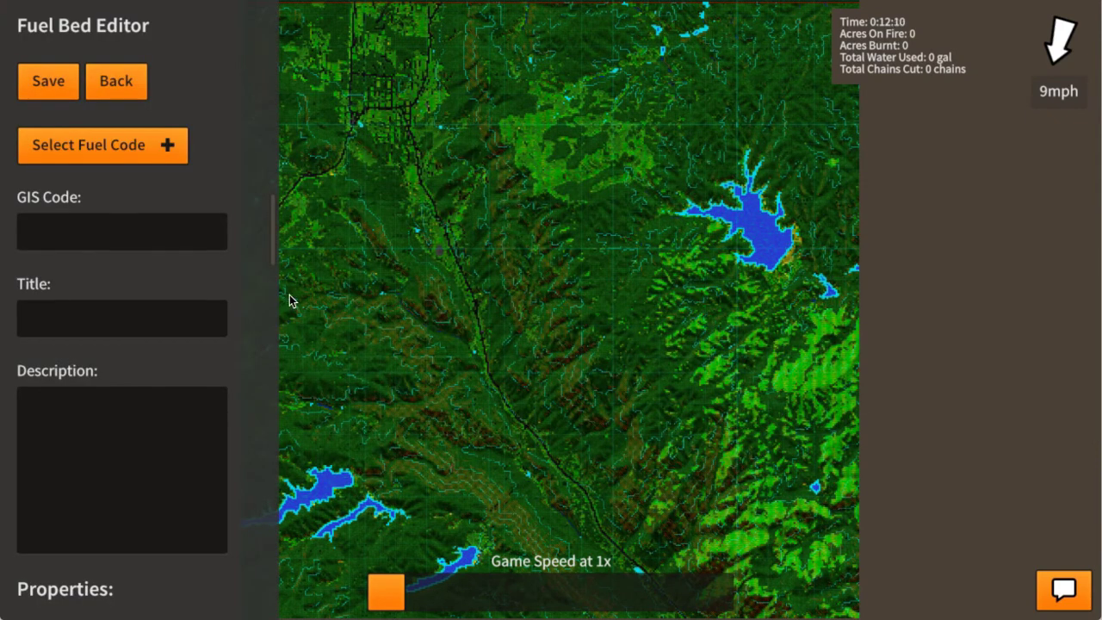
left_click(118, 145)
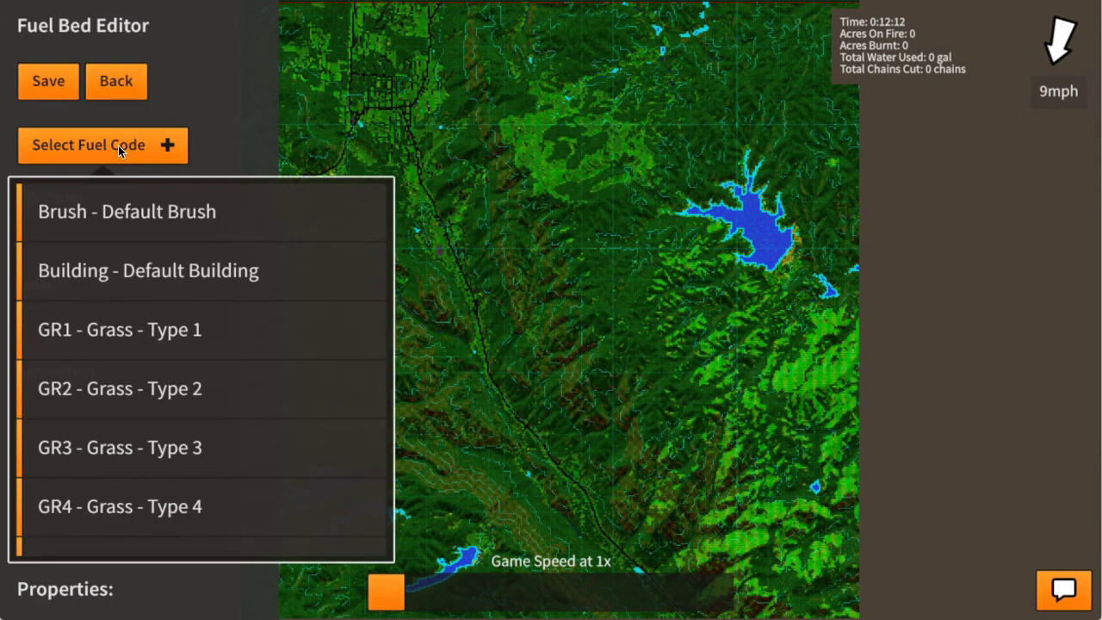
scroll(177, 310, "down", 3)
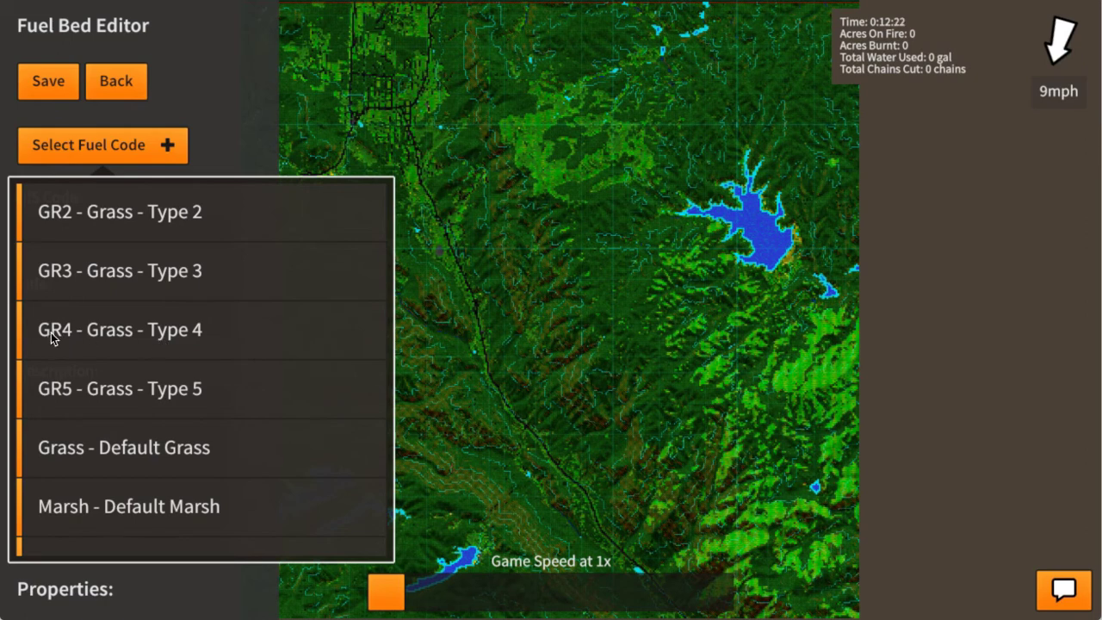
left_click(136, 330)
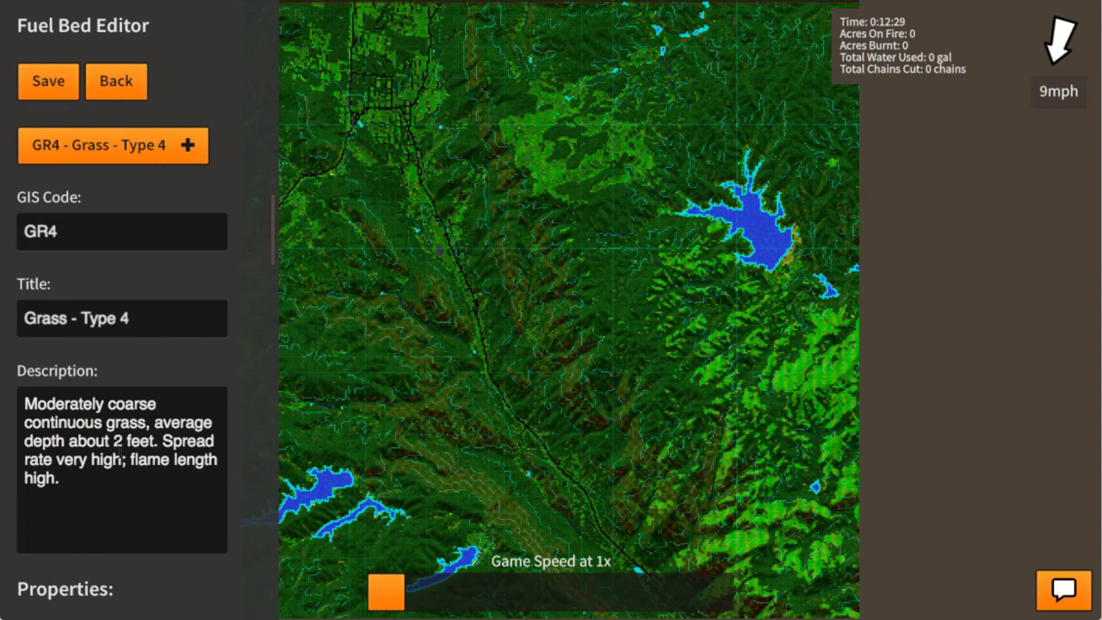
- Clear the Fuel Load property and re-enter it as 2.15,0,0
scroll(131, 452, "down", 3)
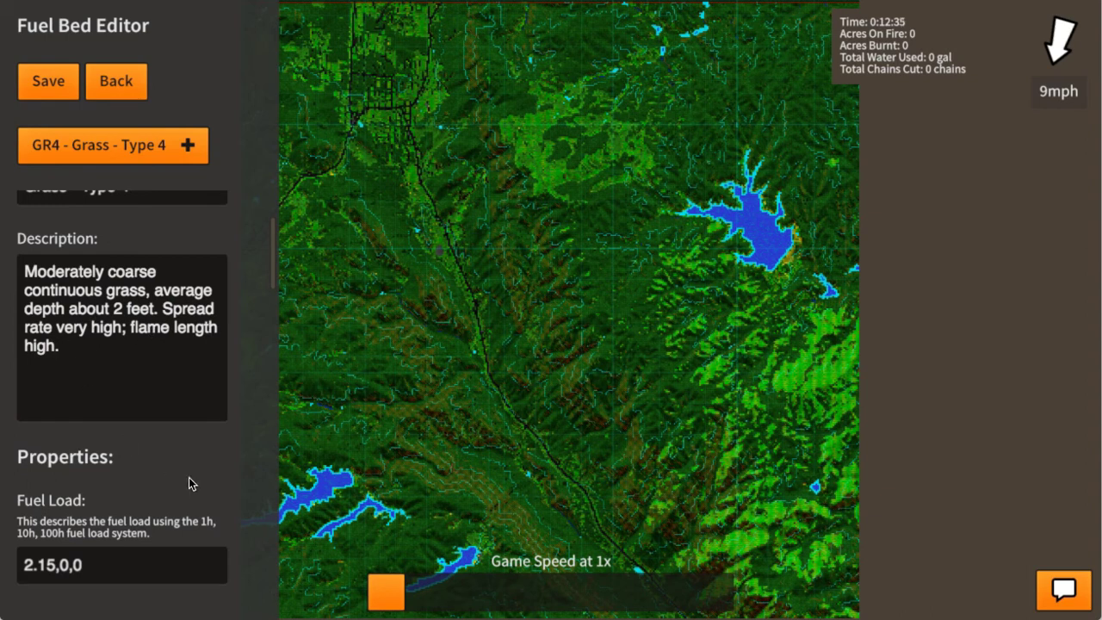
scroll(189, 482, "down", 2)
scroll(247, 427, "down", 3)
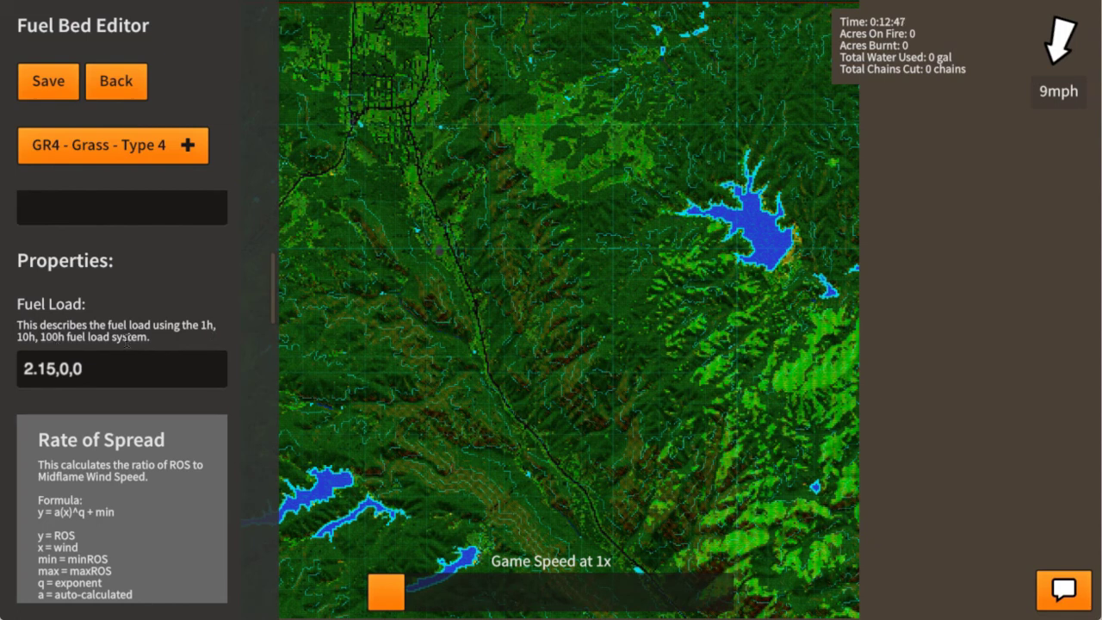
left_click(86, 370)
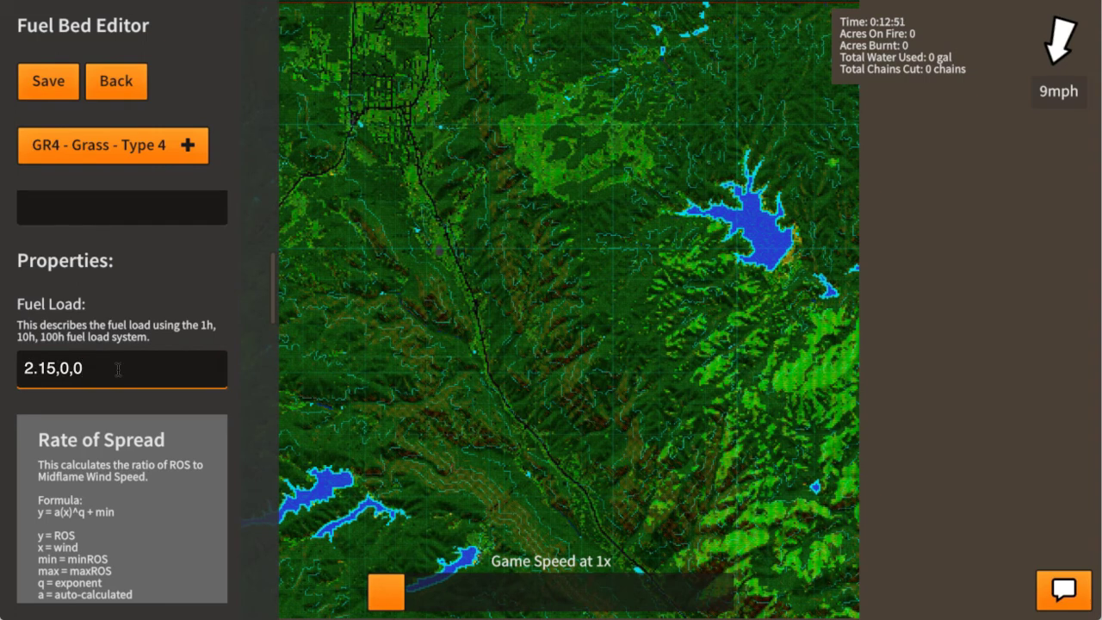
key("BackSpace")
key("BackSpace")
key("BackSpace")
key("BackSpace")
key("BackSpace")
key("BackSpace")
key("BackSpace")
key("BackSpace")
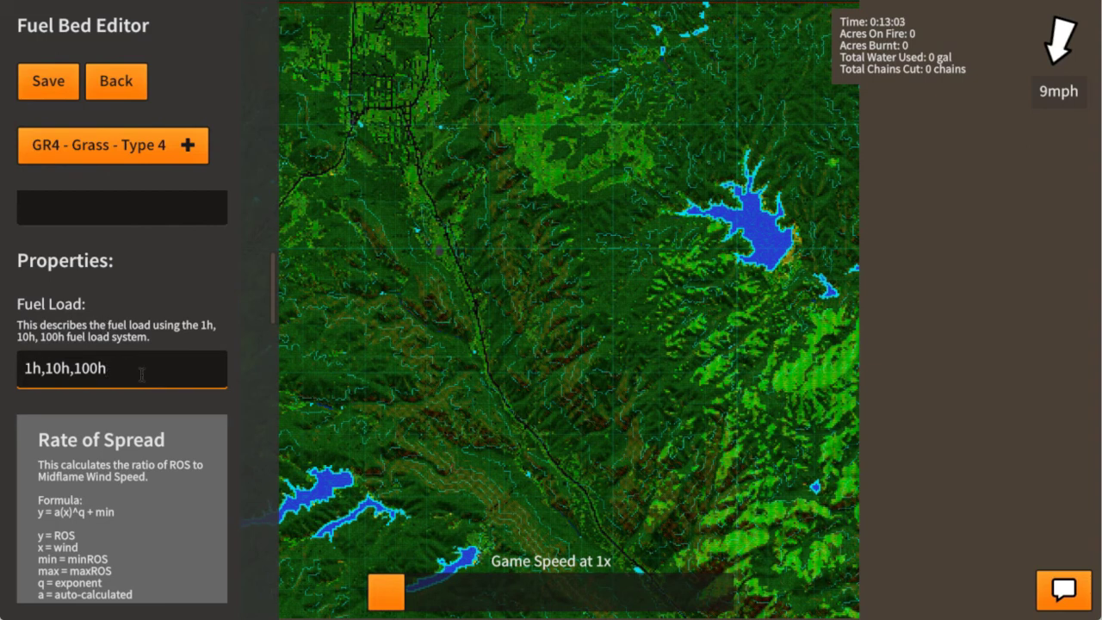
type("2.")
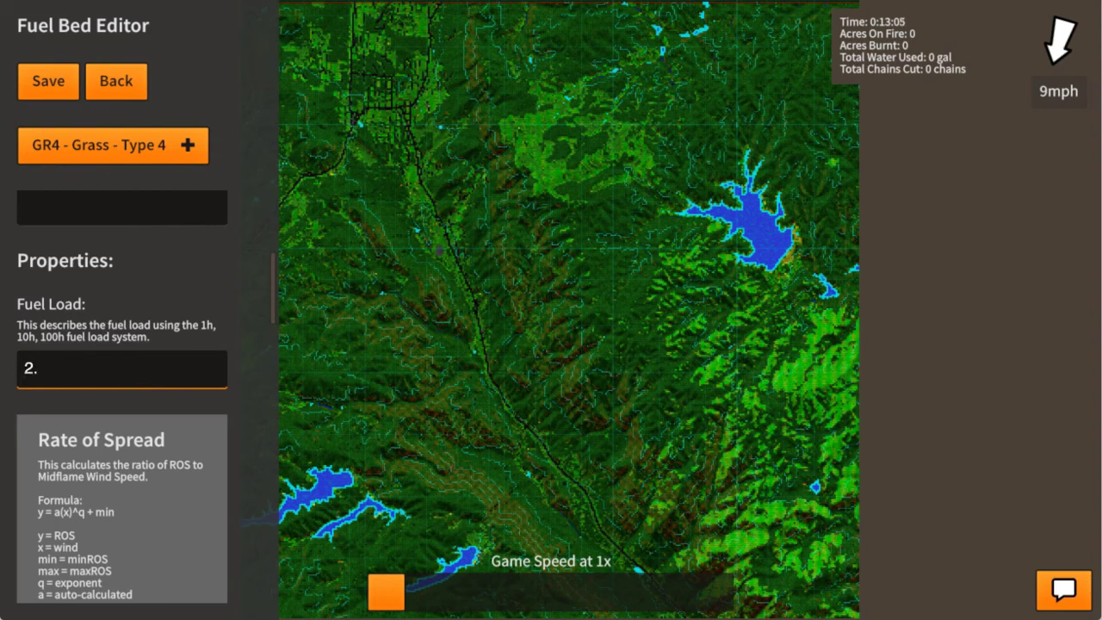
type("15,")
key("BackSpace")
type("0,0")
- Examine the Rate of Spread formula, its four moisture-level settings and the curves on its graph
scroll(186, 409, "down", 3)
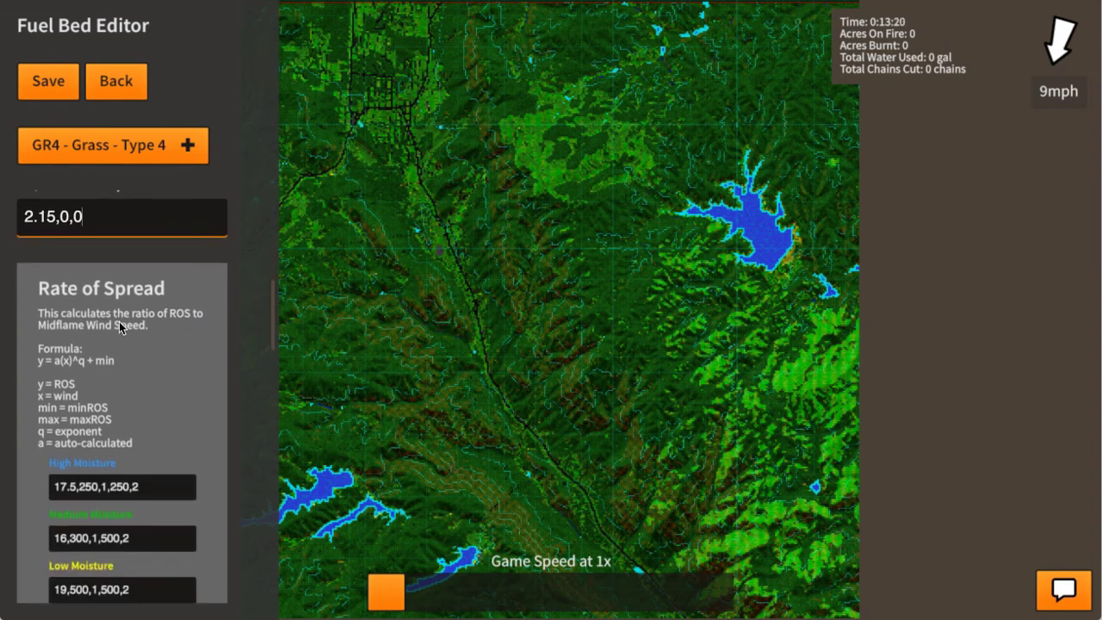
scroll(130, 323, "down", 2)
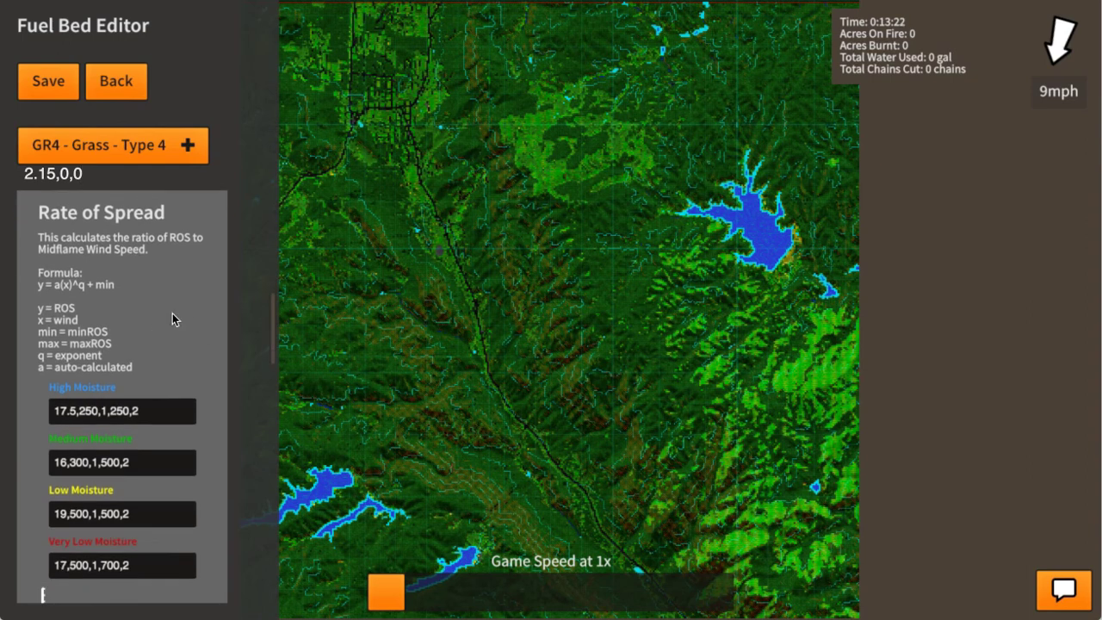
scroll(172, 314, "down", 2)
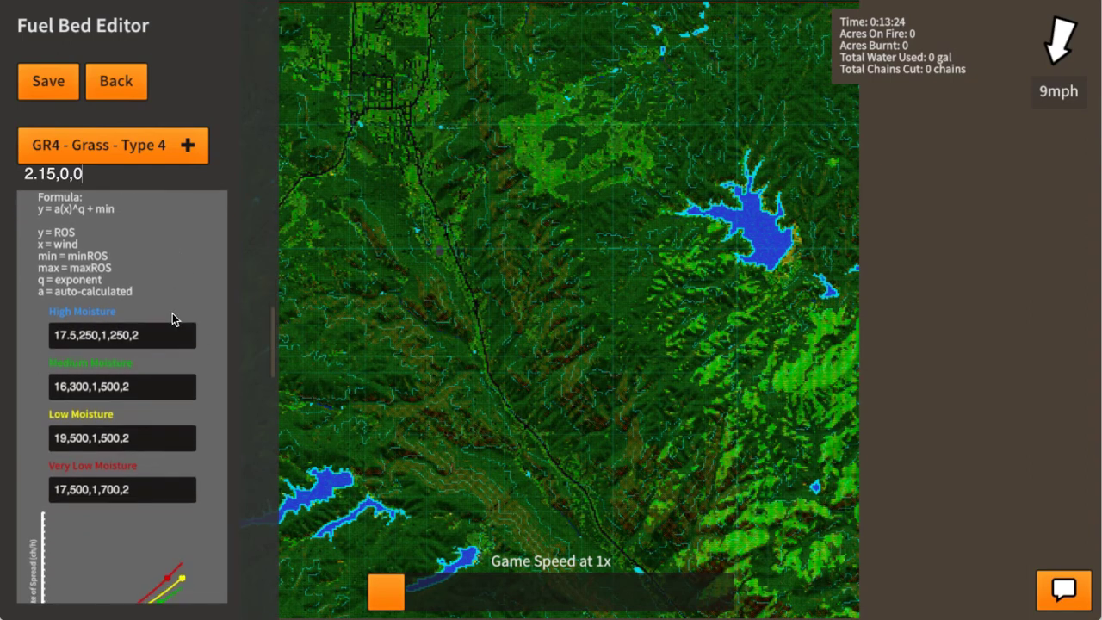
scroll(172, 313, "down", 3)
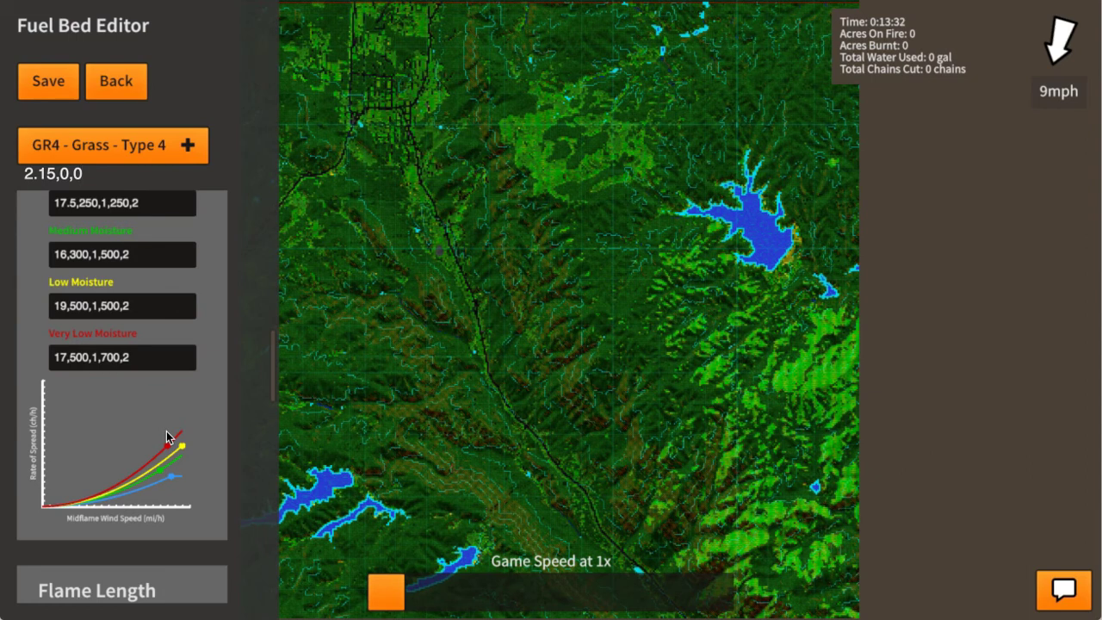
mouse_move(128, 472)
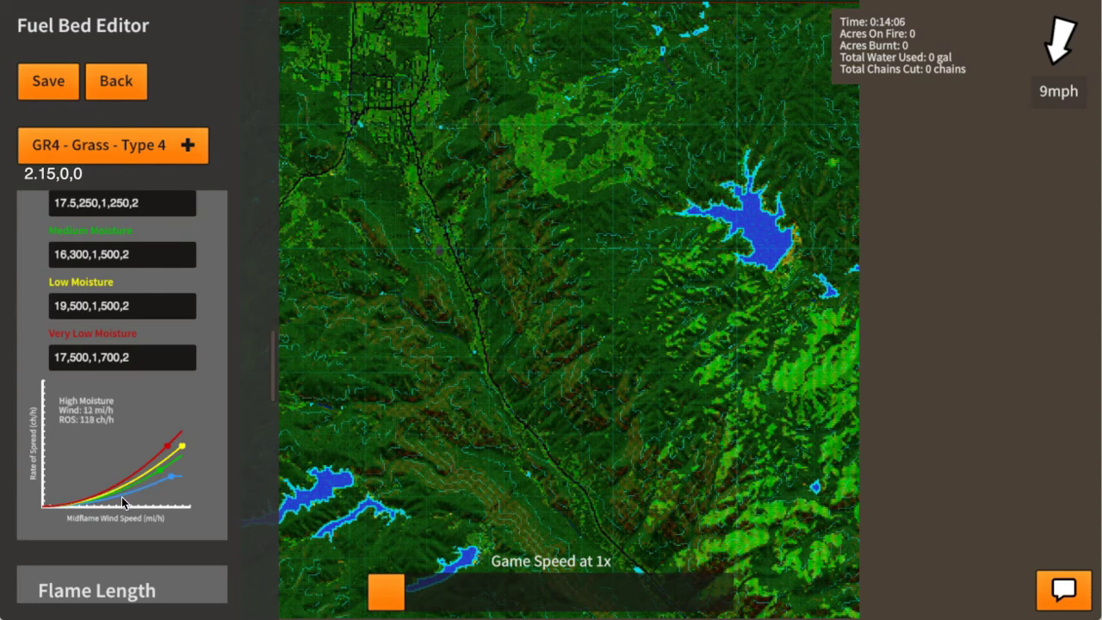
scroll(212, 348, "up", 3)
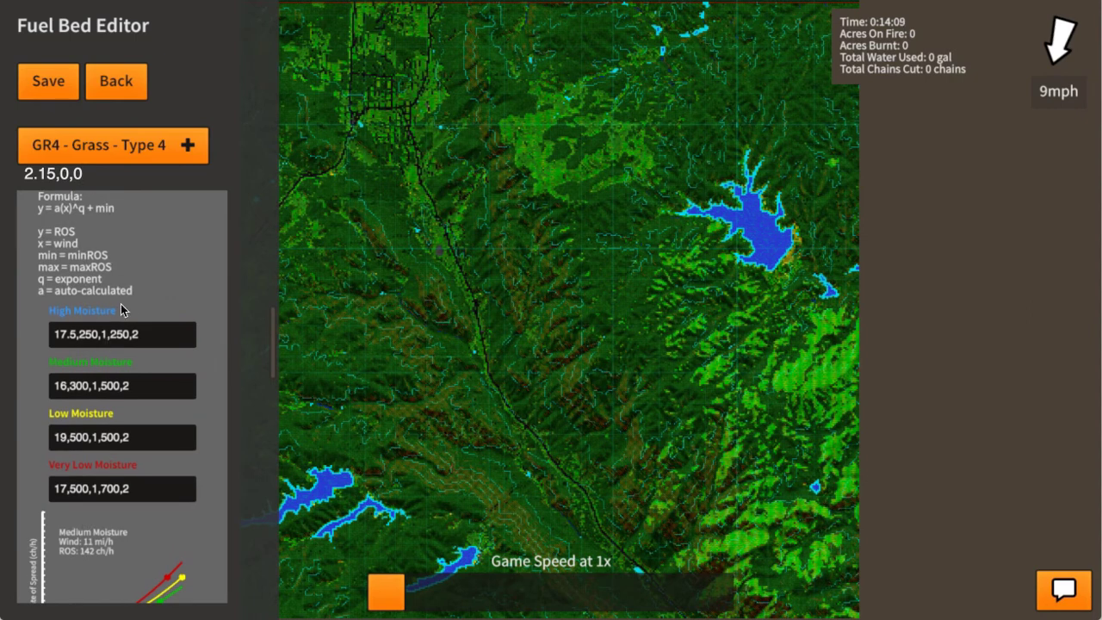
left_click(159, 336)
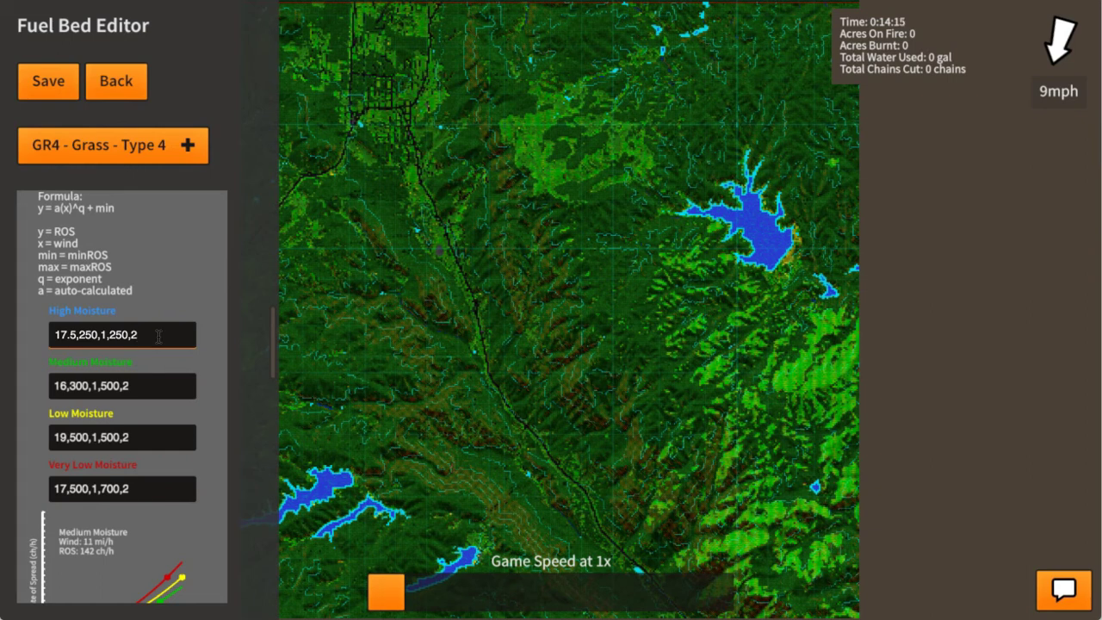
scroll(152, 269, "up", 3)
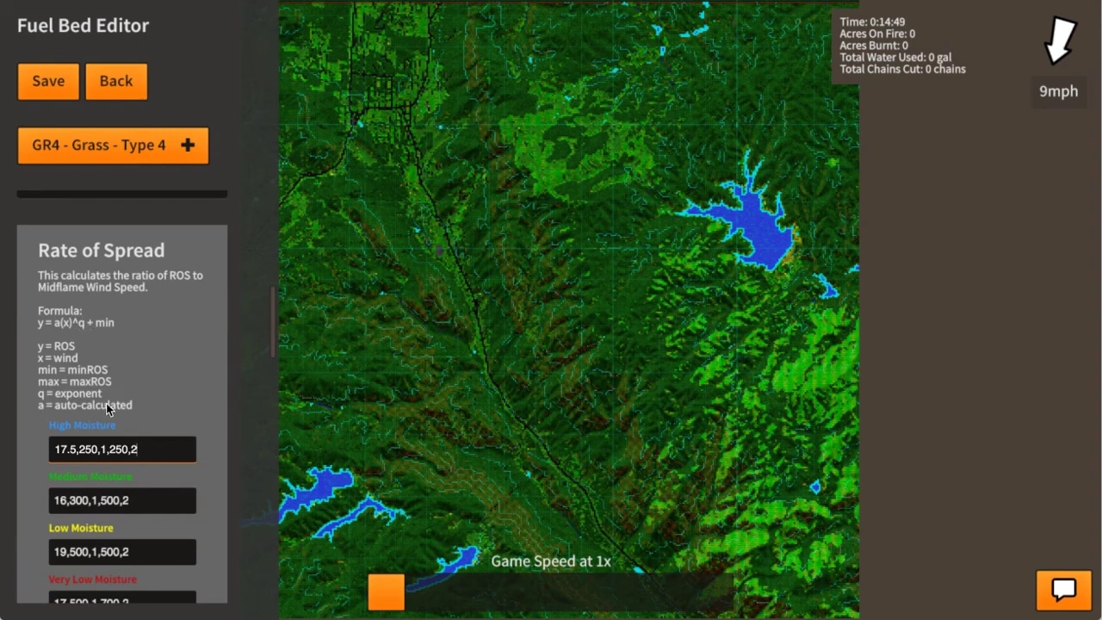
scroll(161, 394, "down", 5)
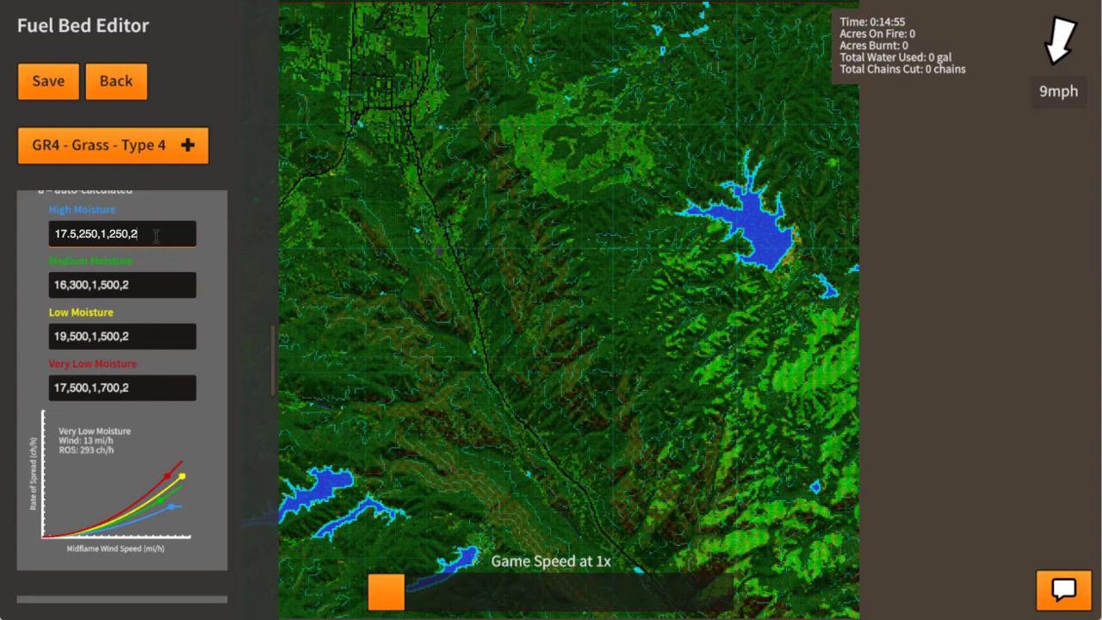
scroll(86, 254, "down", 1)
scroll(255, 319, "up", 5)
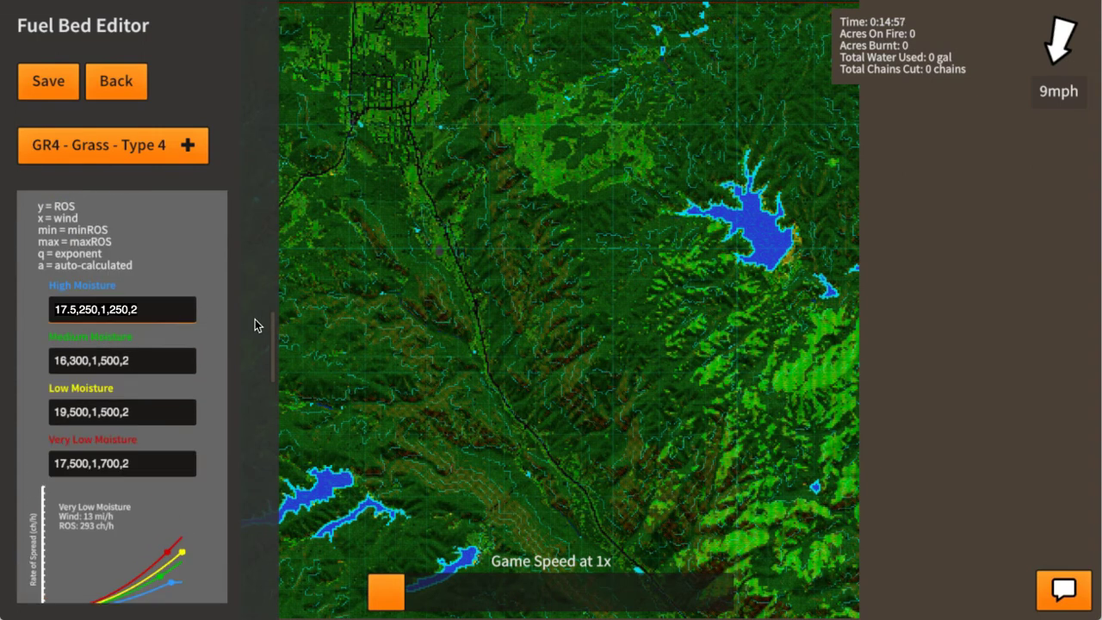
- Cut the Rate of Spread High Moisture value to show its format hint, and paste the value back
right_click(108, 354)
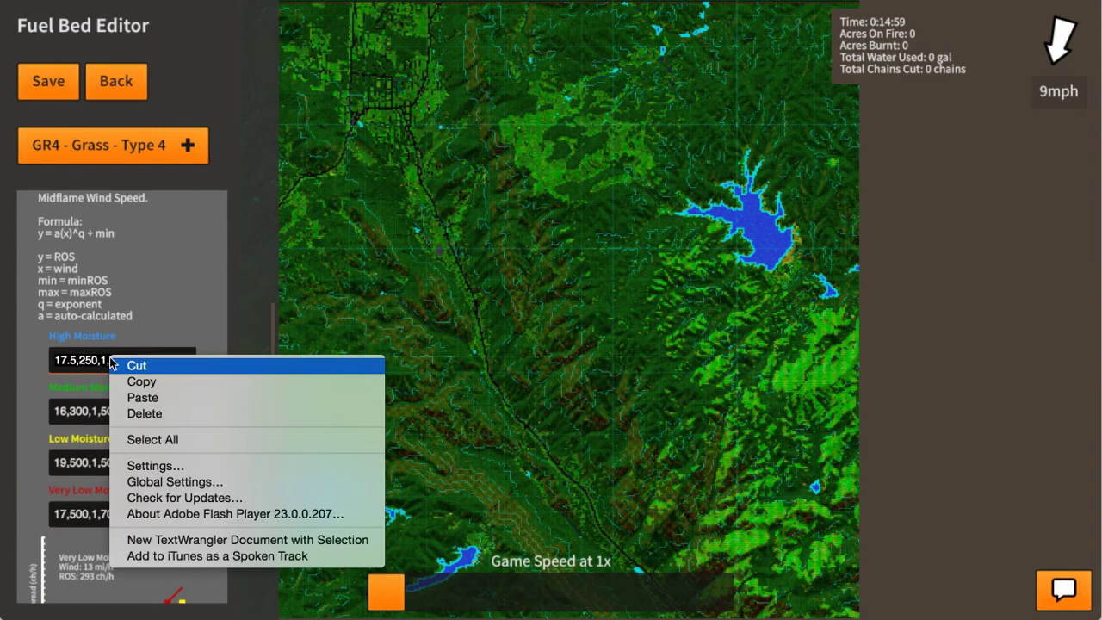
left_click(165, 365)
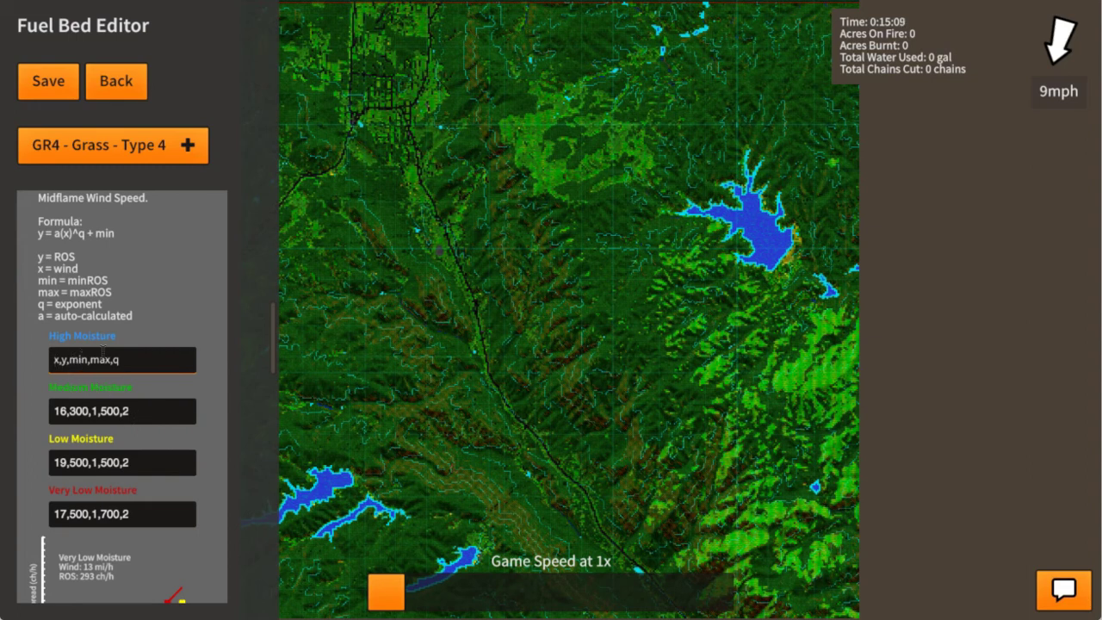
right_click(129, 356)
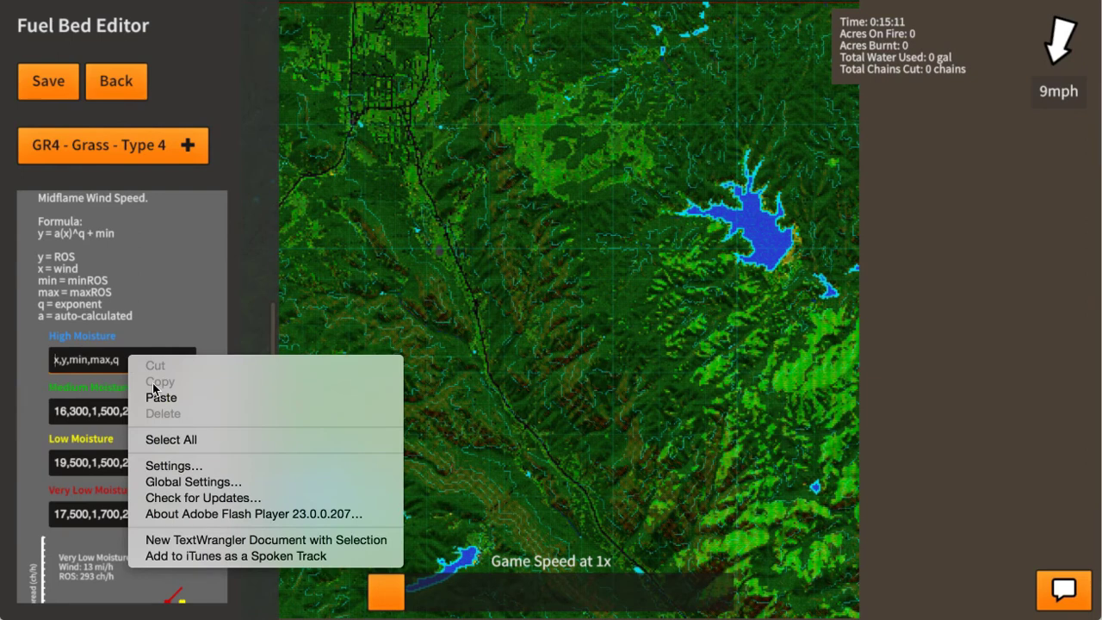
left_click(158, 398)
- Set the Rate of Spread High Moisture value to 17.5,200,1,250,2
scroll(204, 379, "down", 3)
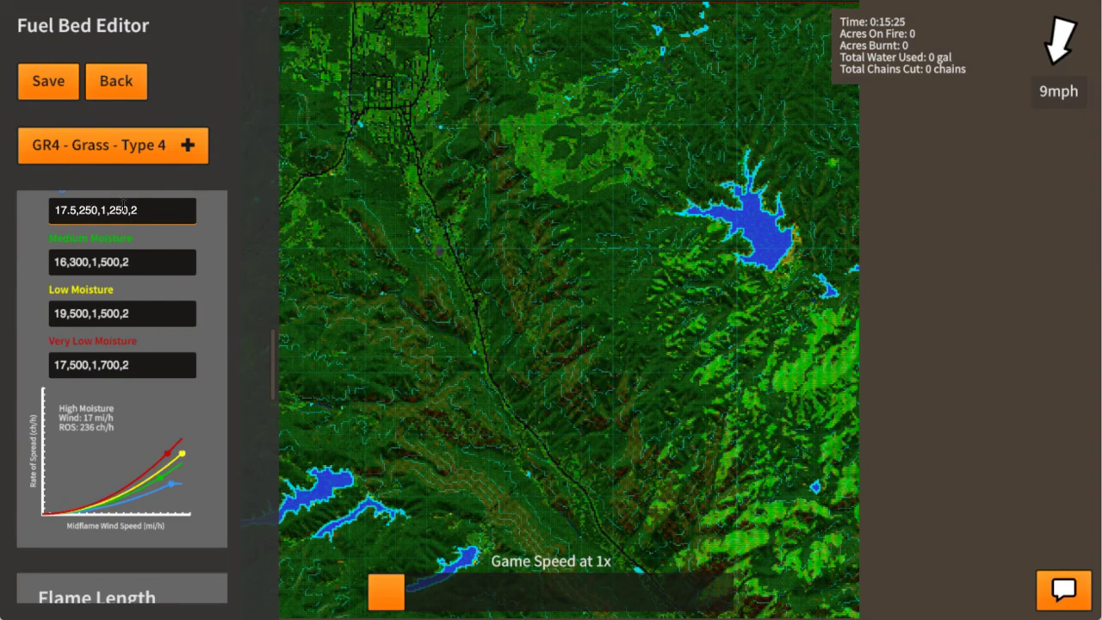
key("BackSpace")
type("0")
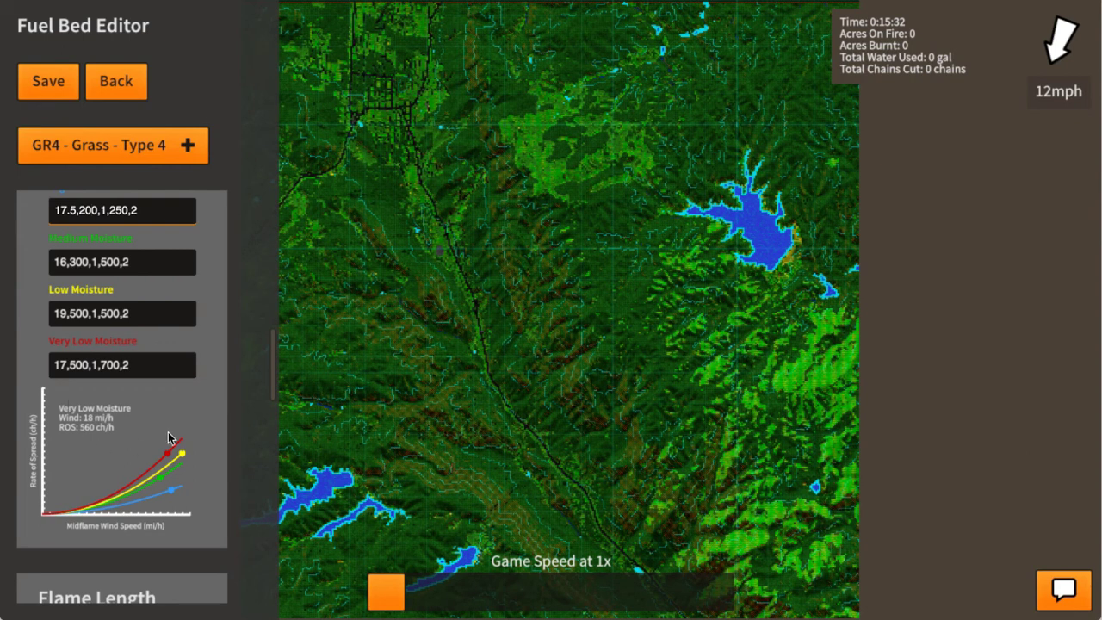
- Examine the Flame Length formula, its moisture-level settings and the curves plotted against midflame wind speed
scroll(135, 360, "up", 3)
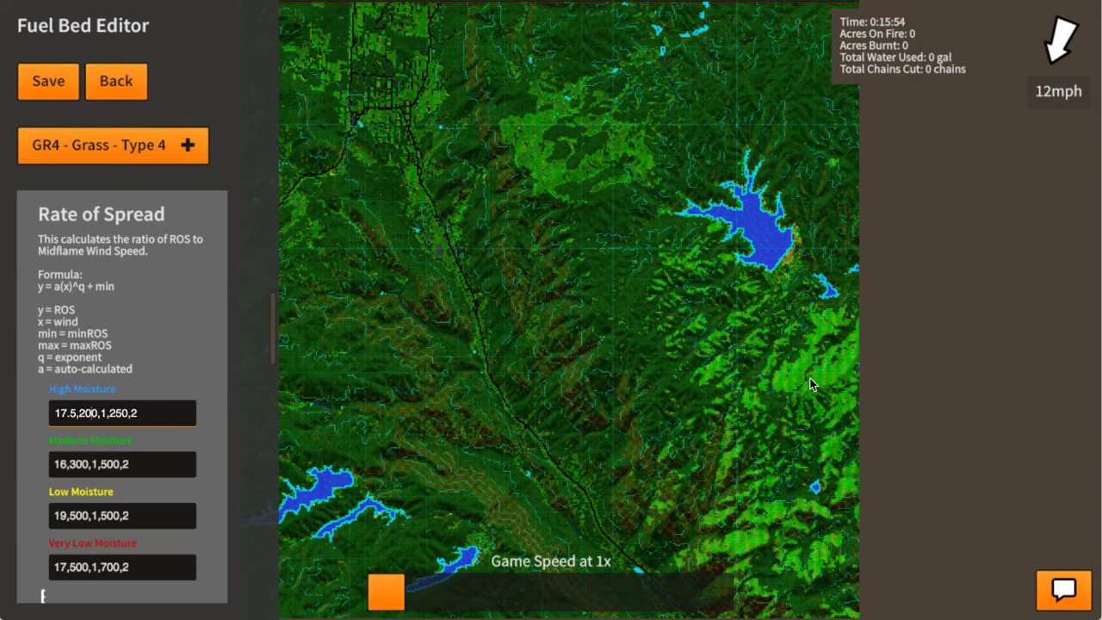
scroll(91, 354, "down", 5)
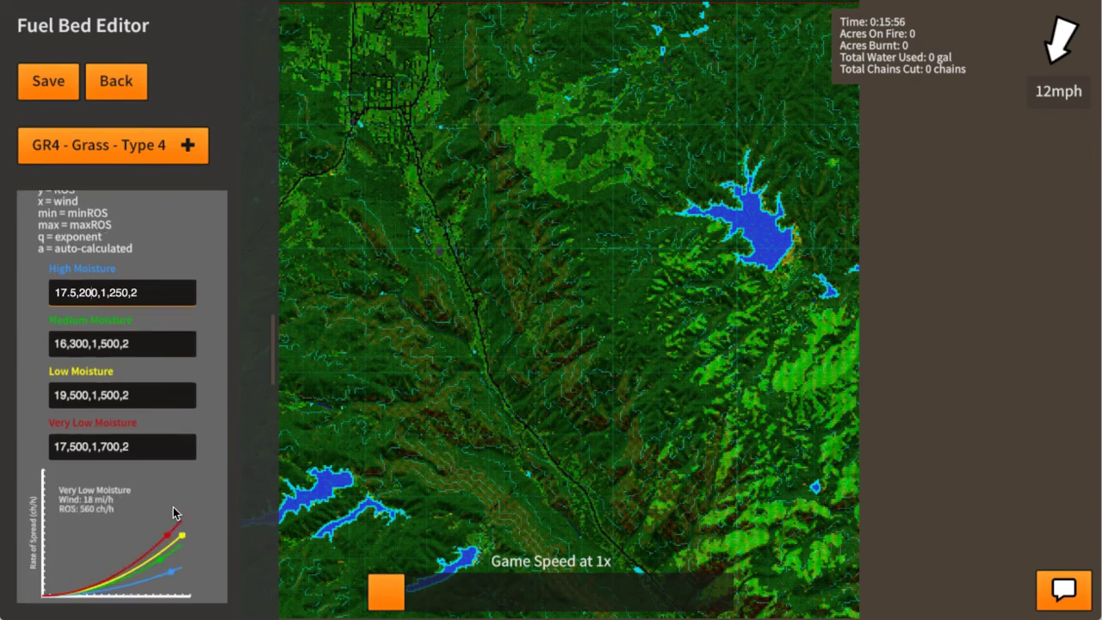
scroll(175, 455, "down", 5)
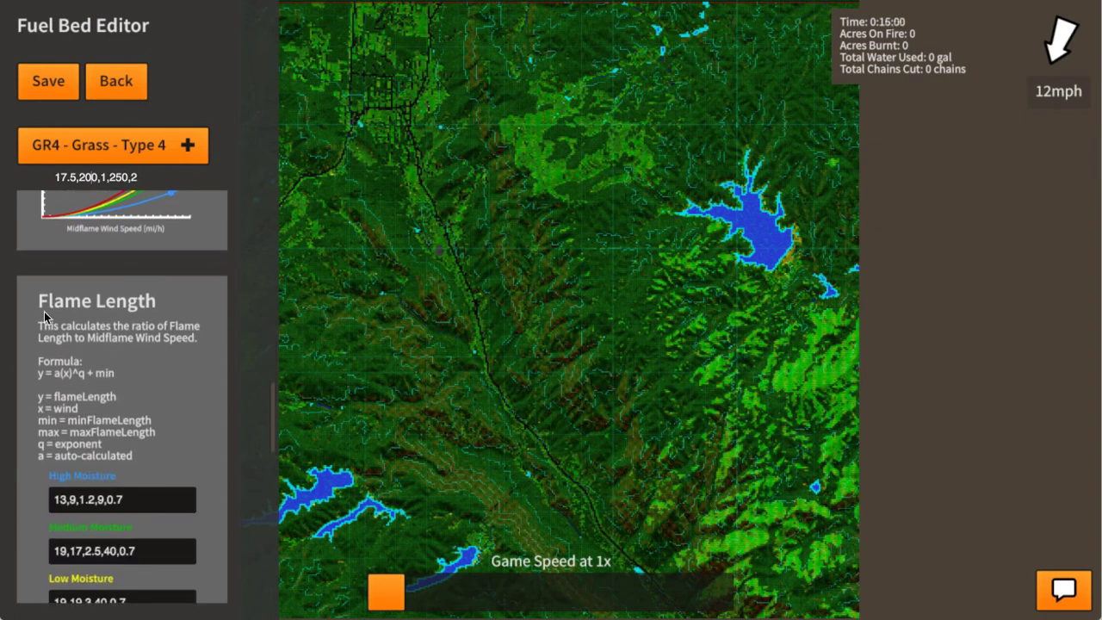
scroll(94, 394, "down", 2)
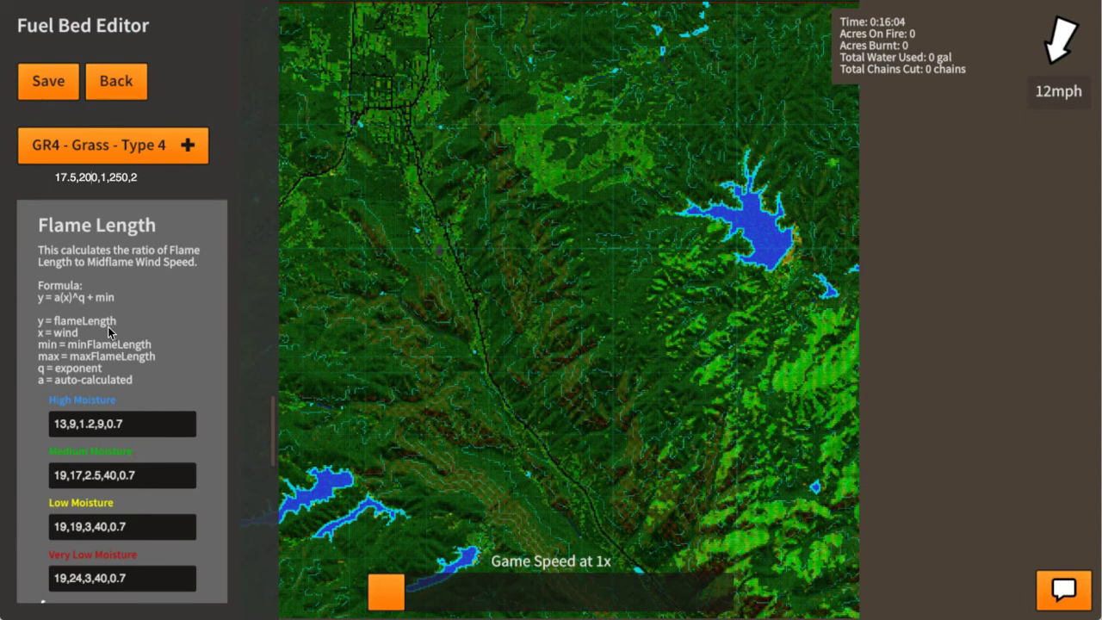
scroll(169, 362, "down", 5)
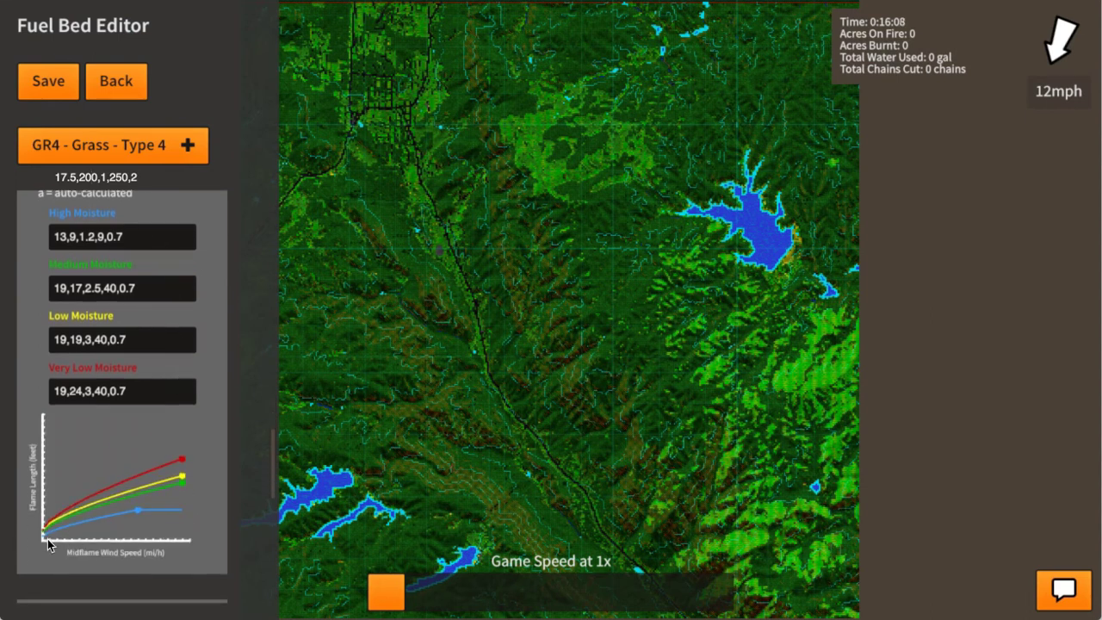
mouse_move(51, 527)
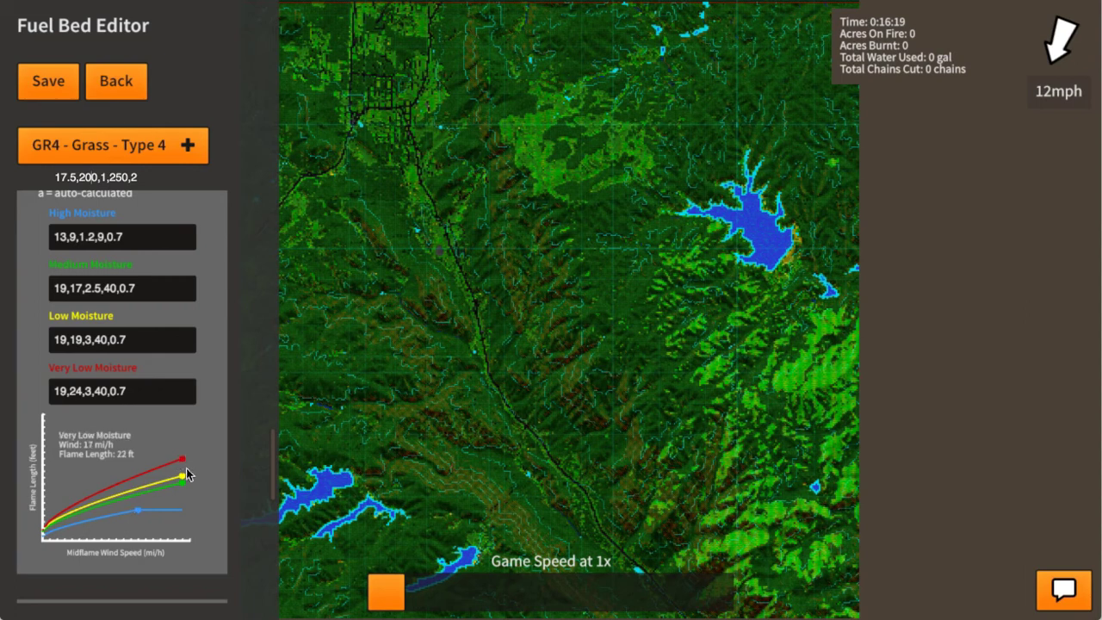
- Examine the Slope vs Burn Rate formula, its moisture-level settings and the curves on its graph
scroll(166, 504, "down", 3)
scroll(170, 504, "down", 4)
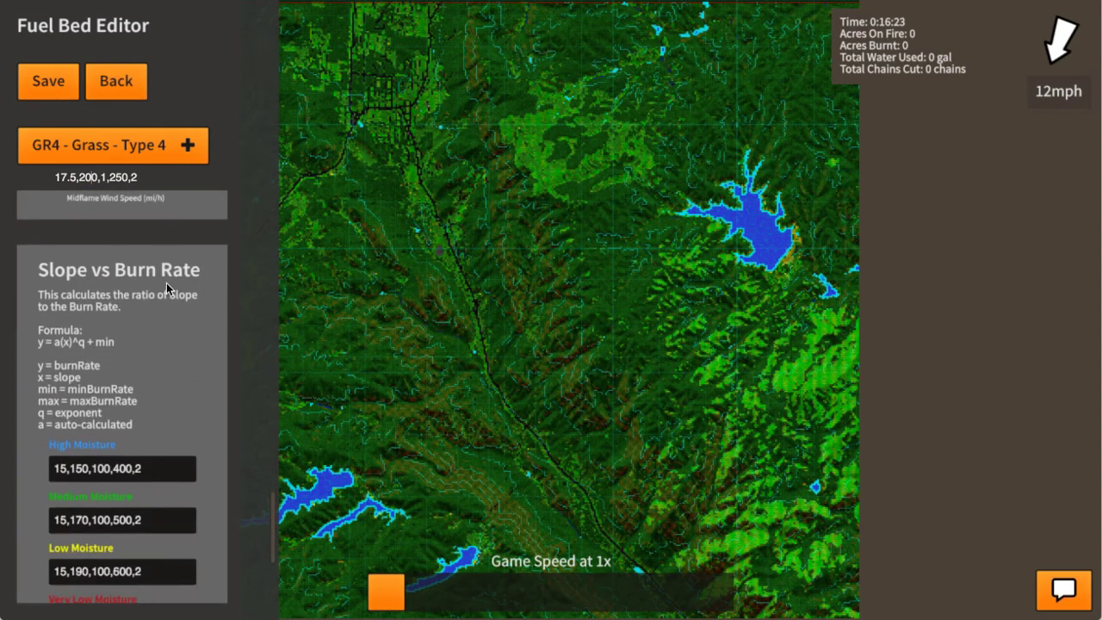
scroll(161, 348, "down", 2)
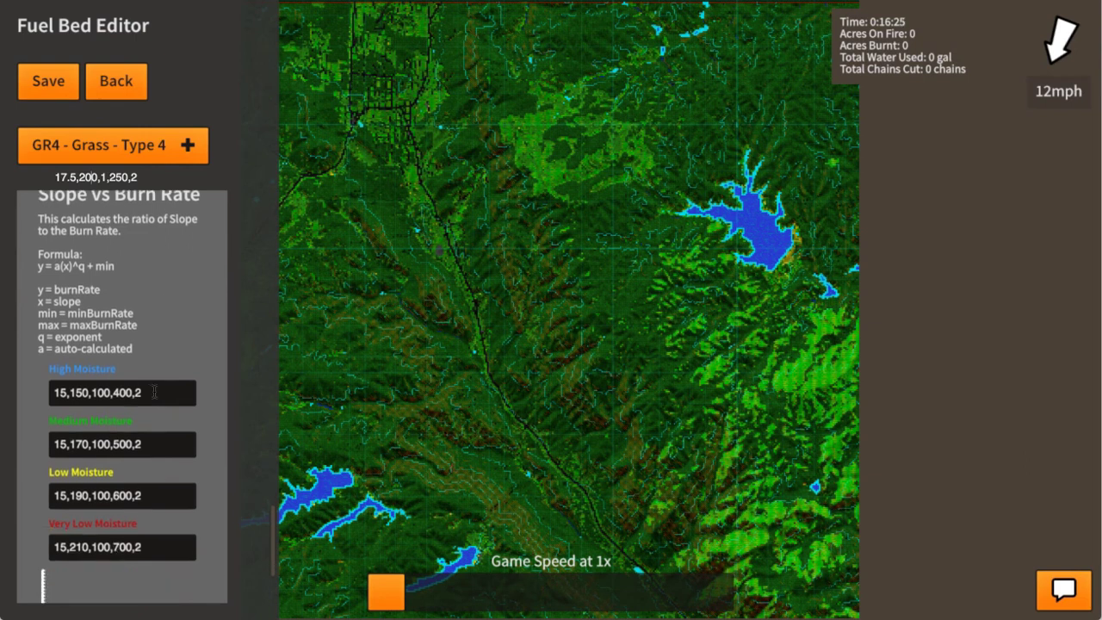
scroll(138, 465, "down", 3)
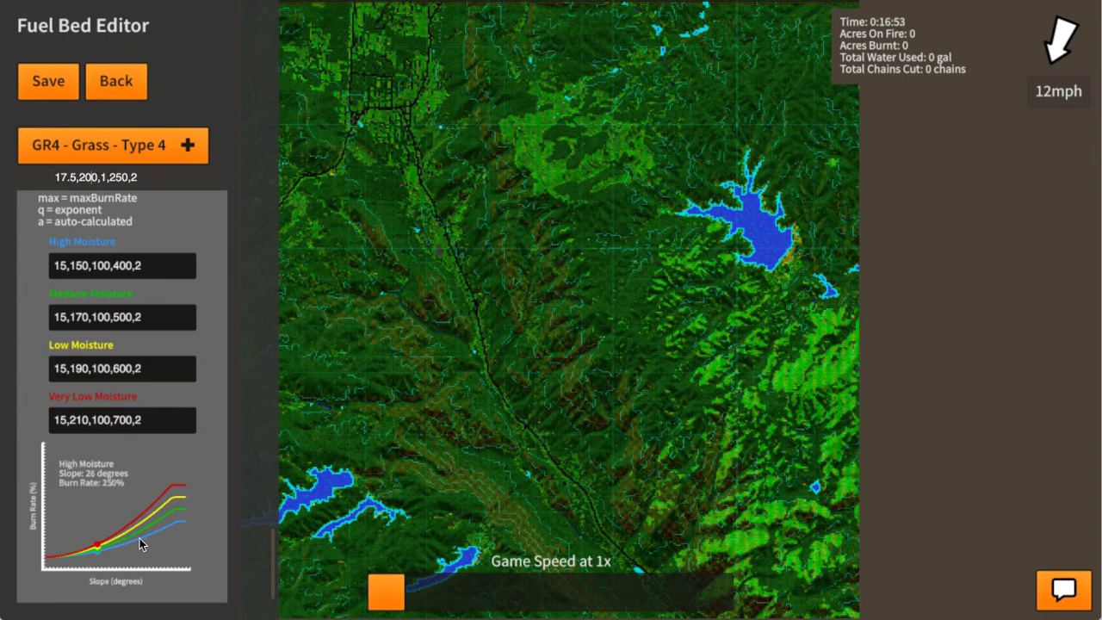
key("ctrl+a")
key("BackSpace")
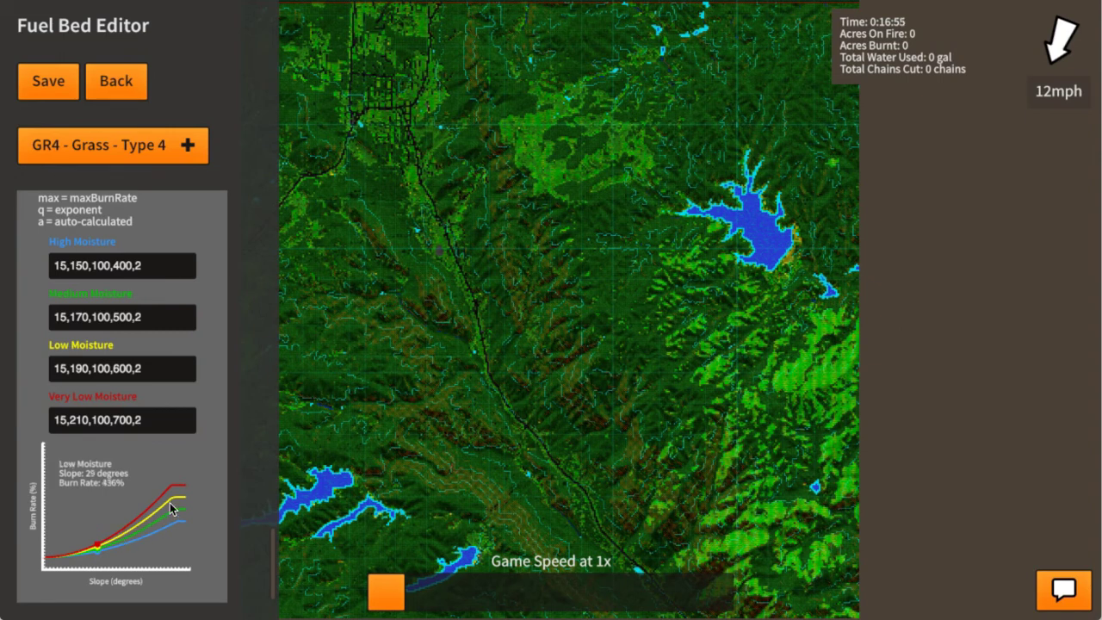
- Browse the list of available fuel types through TU5 - Timber Understory, and leave the Fuel Bed Editor without choosing another fuel
scroll(254, 465, "up", 10)
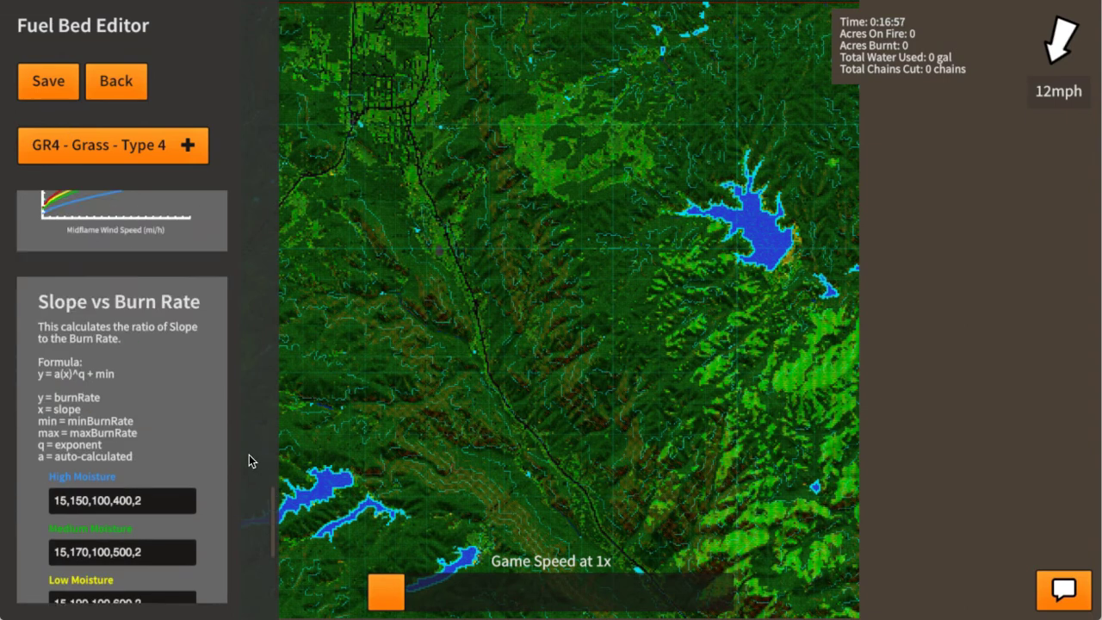
scroll(282, 363, "up", 2)
scroll(282, 363, "up", 2)
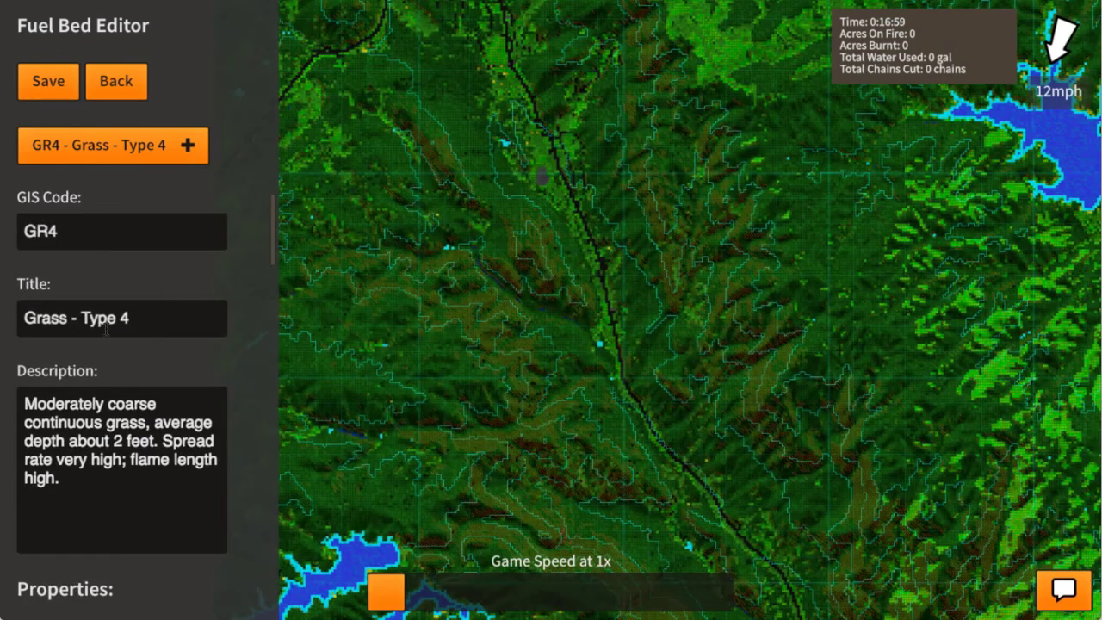
scroll(613, 313, "up", 2)
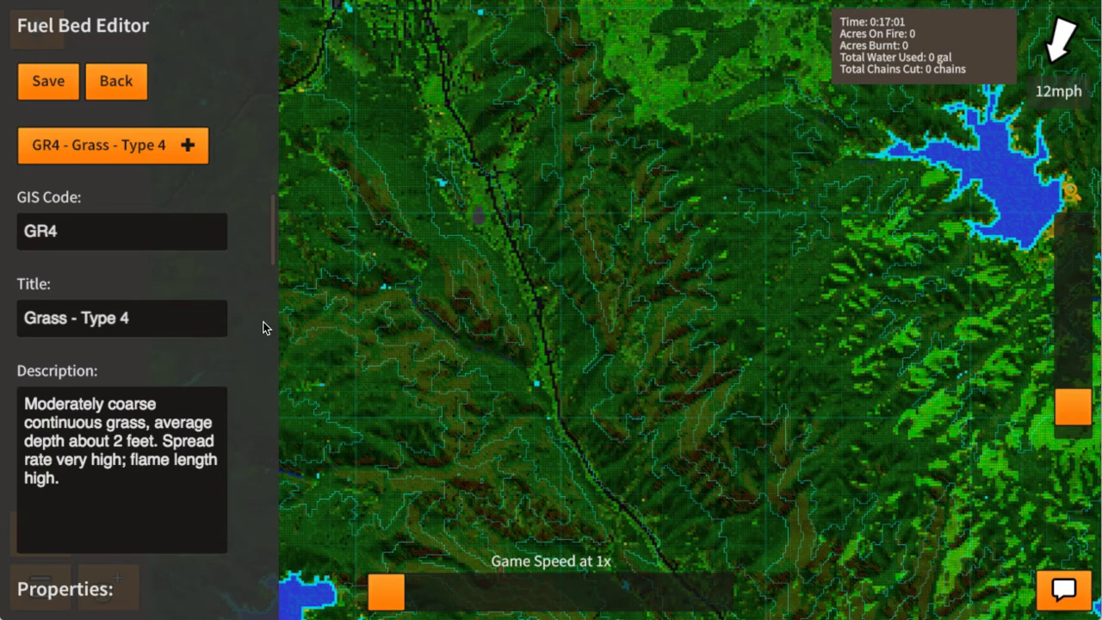
left_click(94, 149)
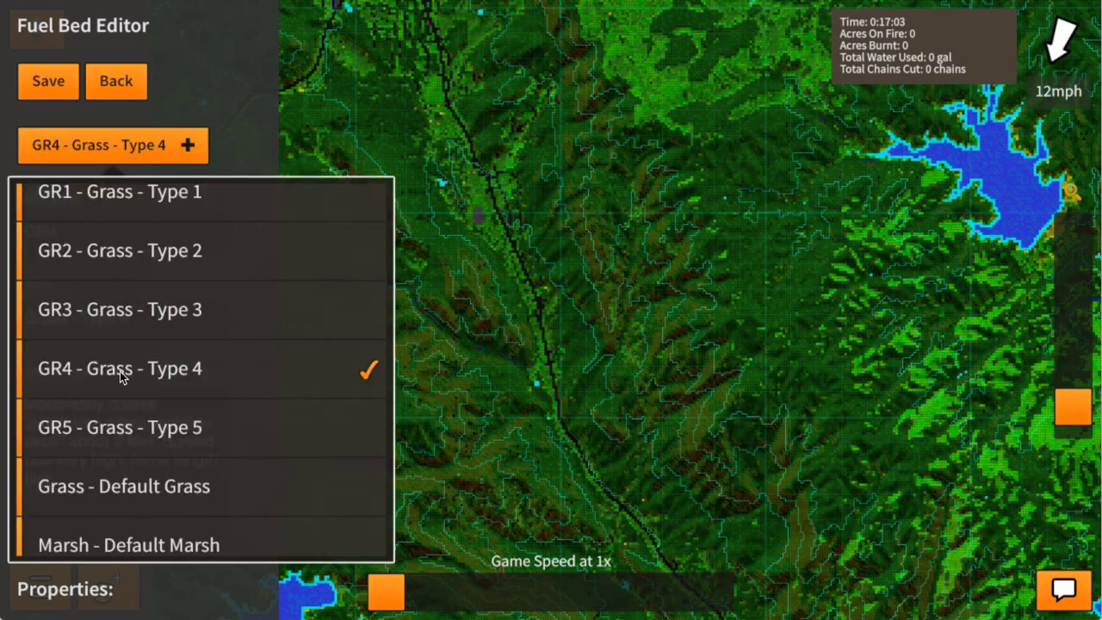
scroll(196, 447, "down", 6)
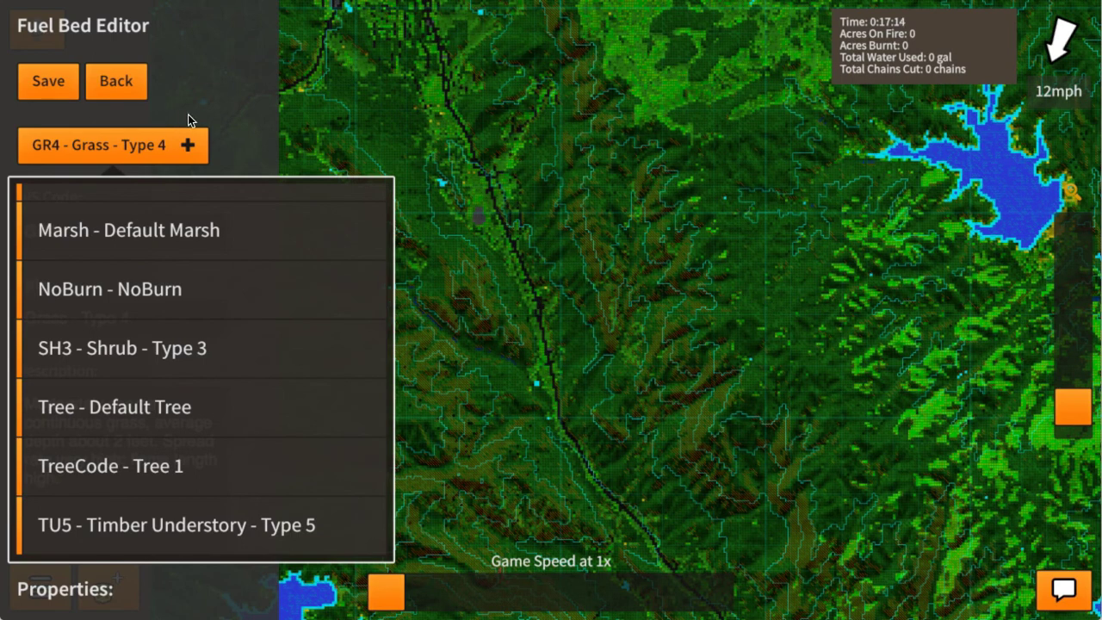
left_click(111, 81)
left_click(111, 82)
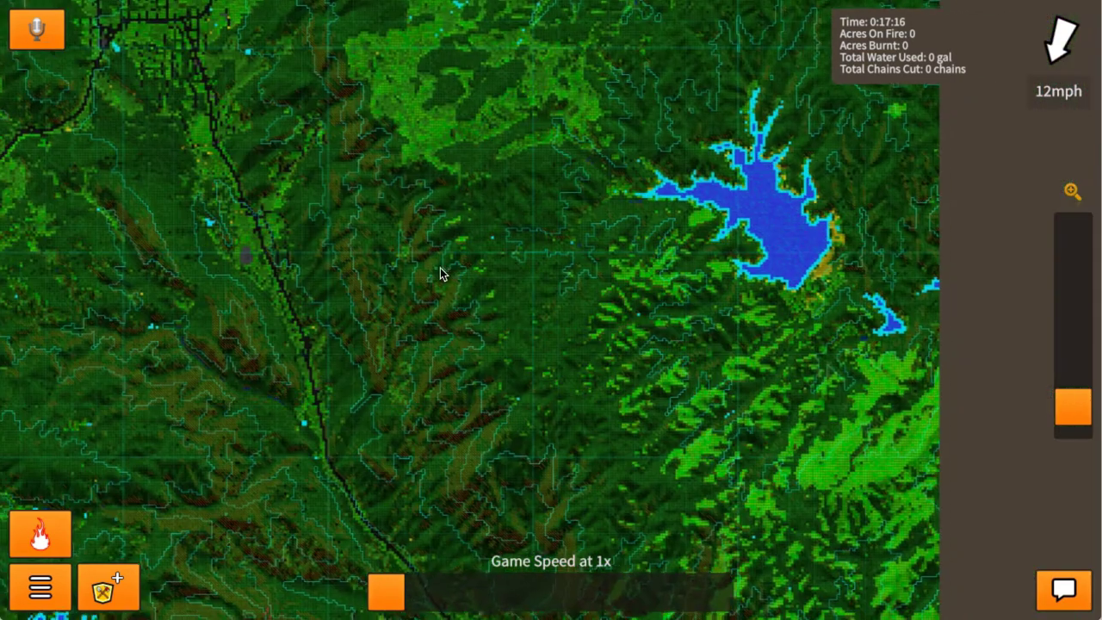
- Ignite two fire lines on the map, one southwest of the large lake and one directly south of it
left_click_drag(438, 271, 488, 266)
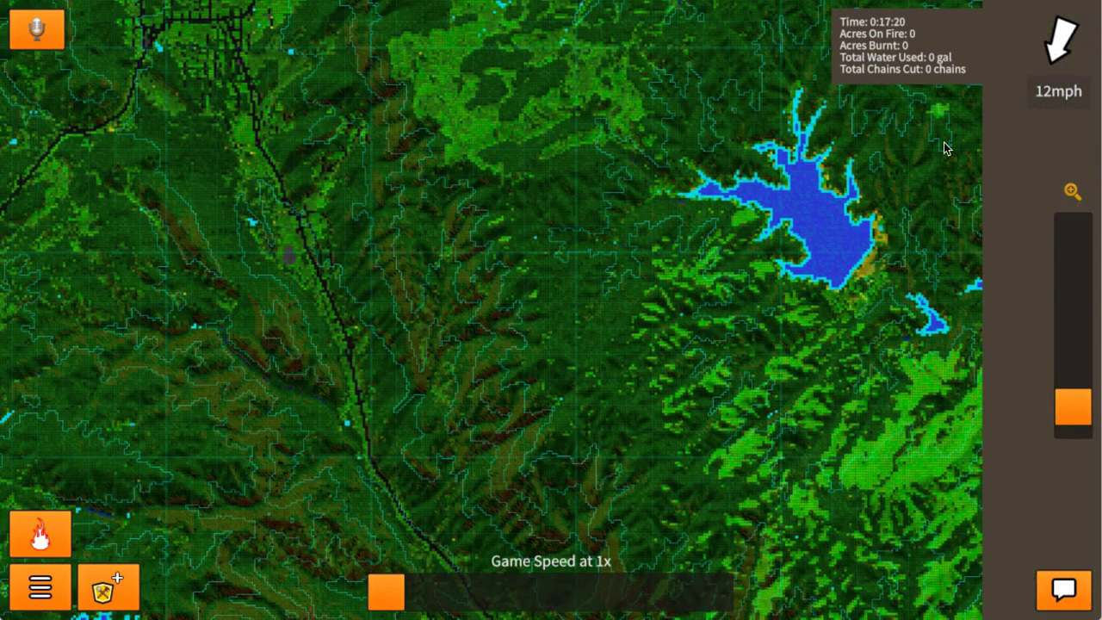
left_click(30, 543)
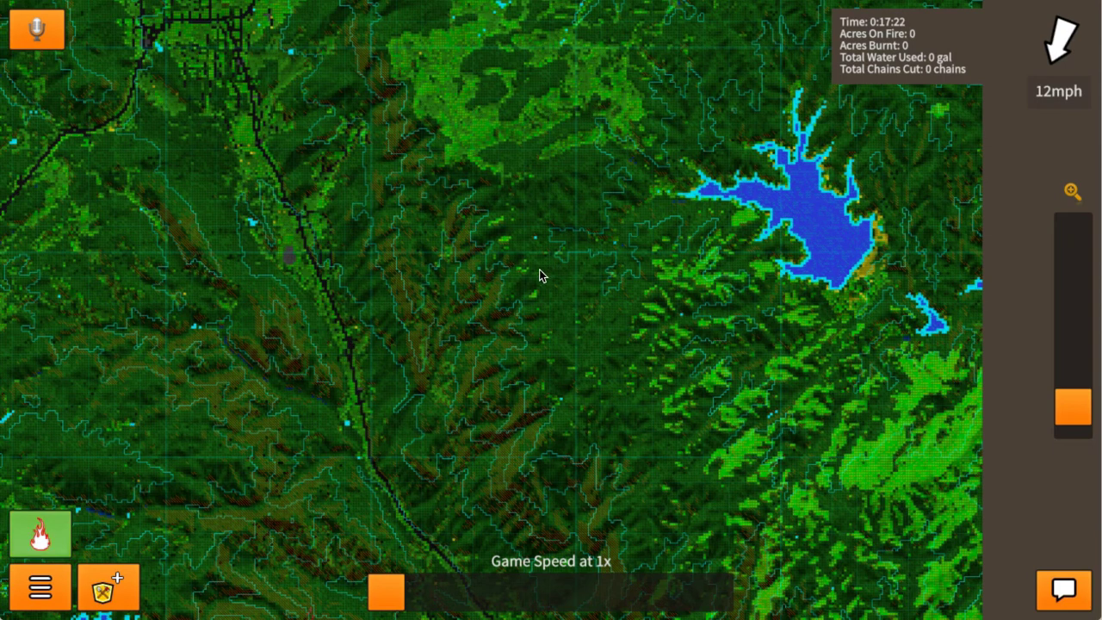
left_click_drag(528, 259, 652, 277)
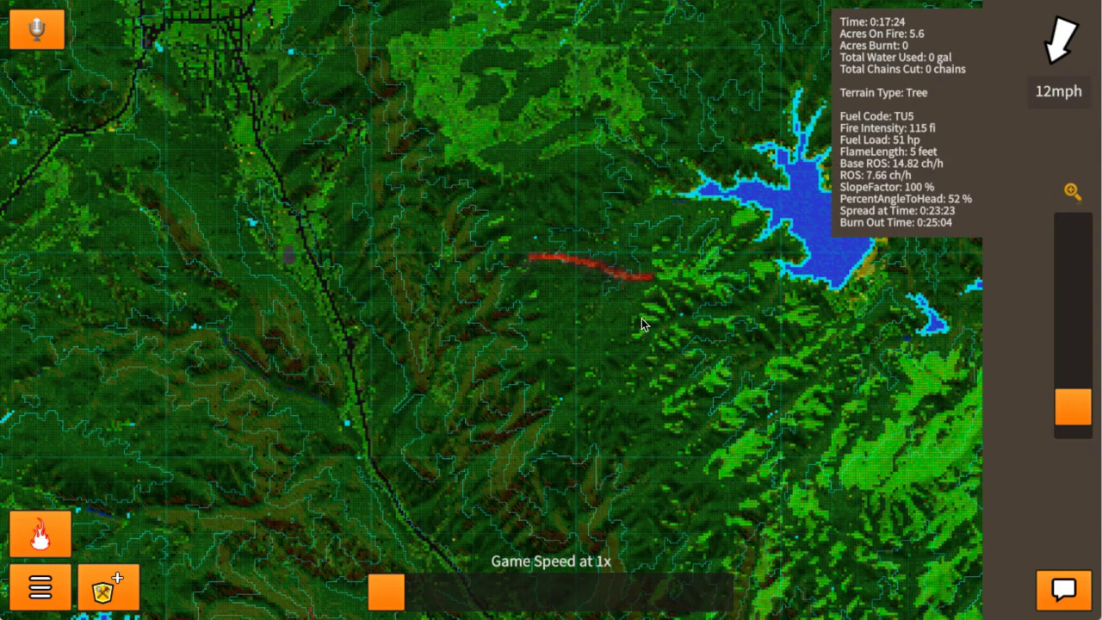
left_click_drag(773, 337, 862, 381)
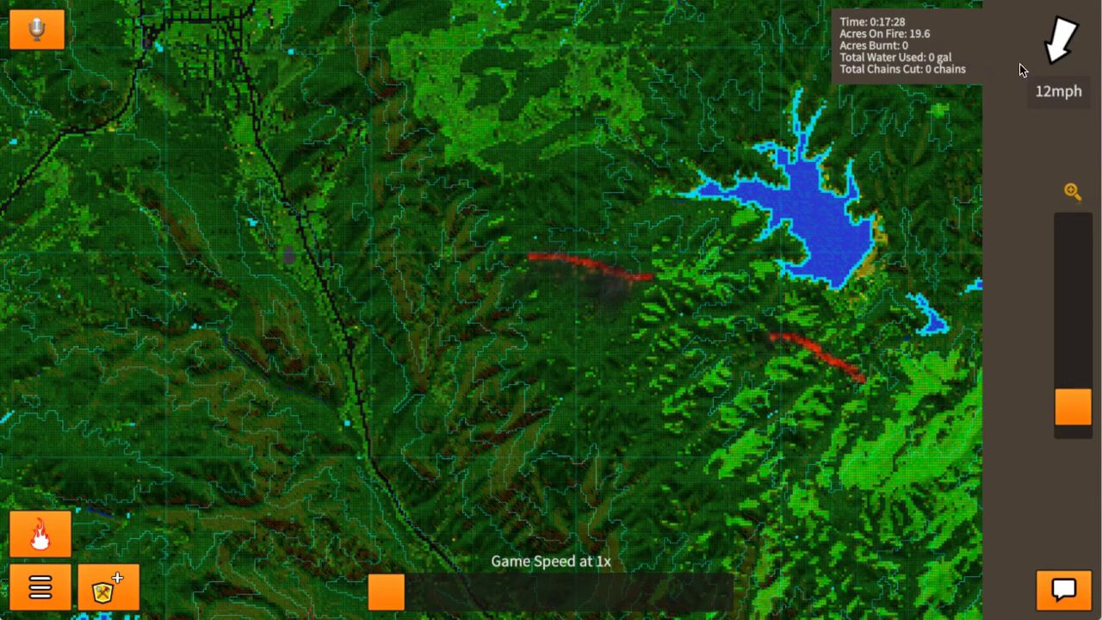
- Set the game speed to 74x and observe both fires spreading up close
left_click_drag(392, 598, 507, 597)
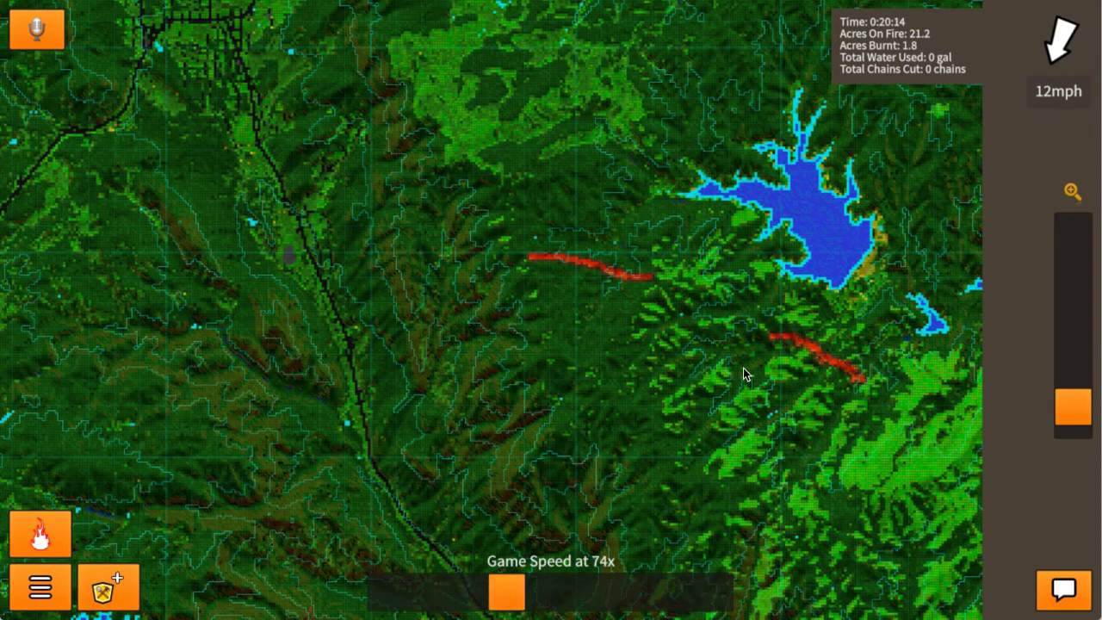
left_click_drag(1082, 406, 1082, 387)
left_click_drag(926, 379, 721, 343)
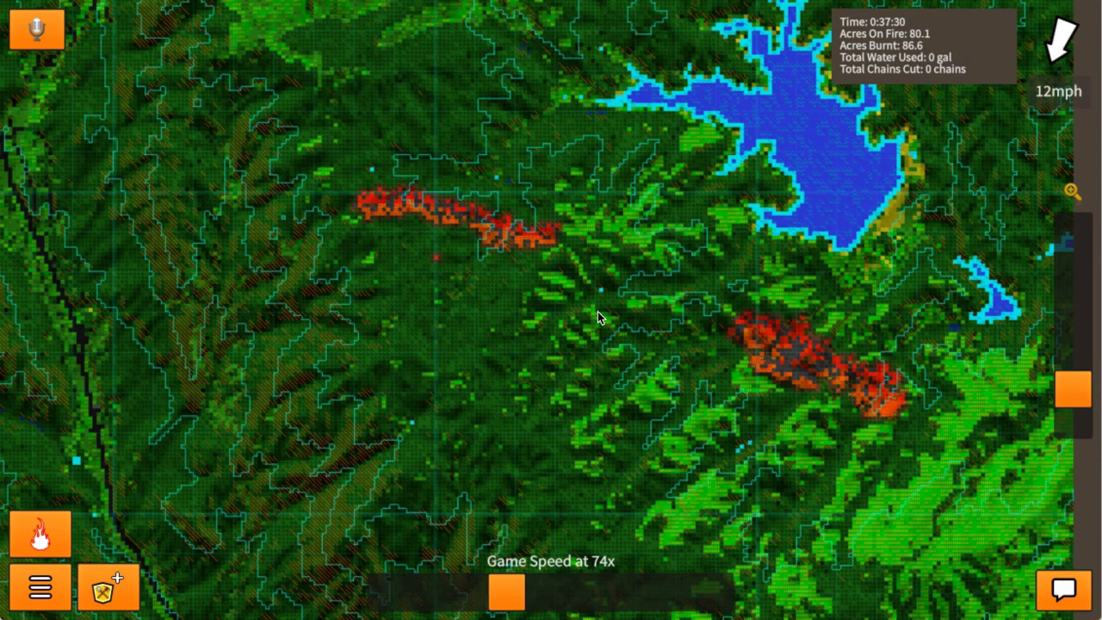
left_click(550, 231)
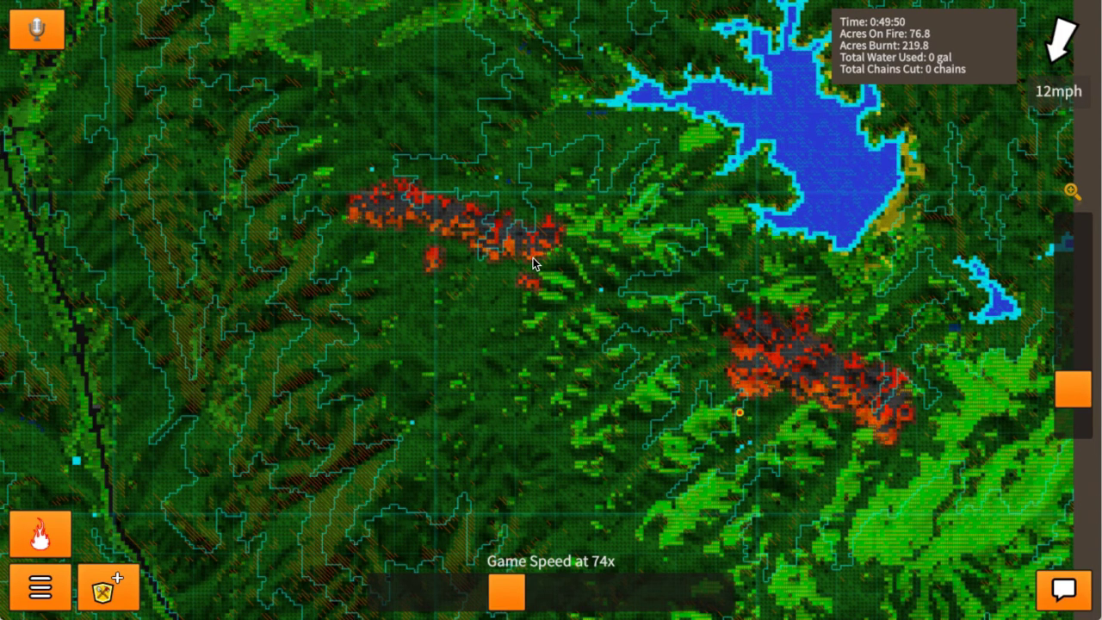
- Set the wind speed to 31 mph and observe how both fires spread
left_click(1066, 50)
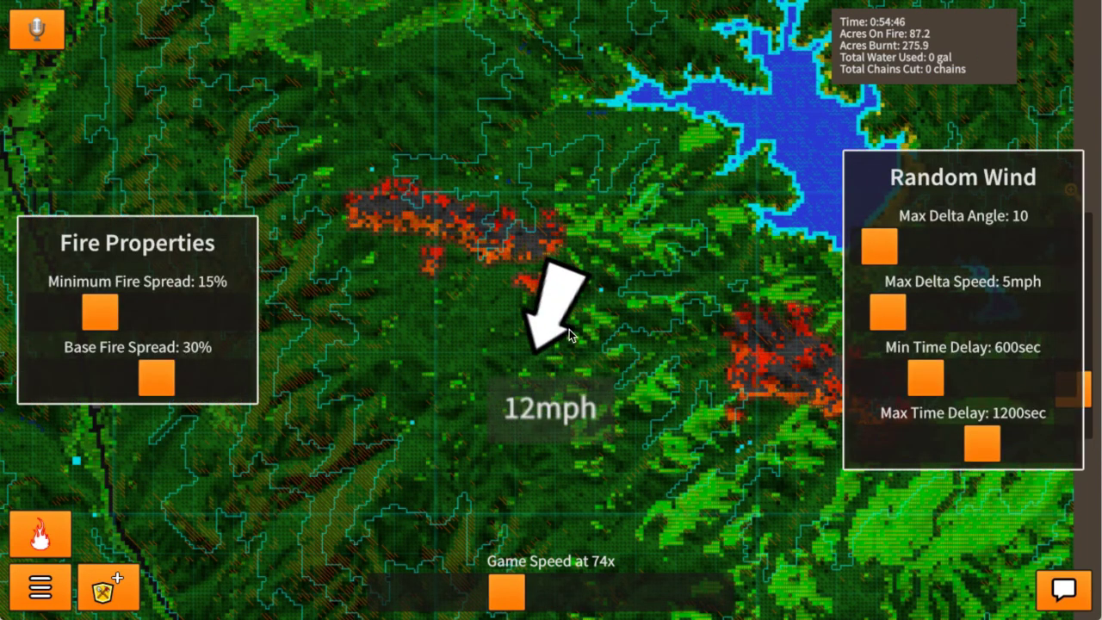
left_click_drag(534, 341, 481, 470)
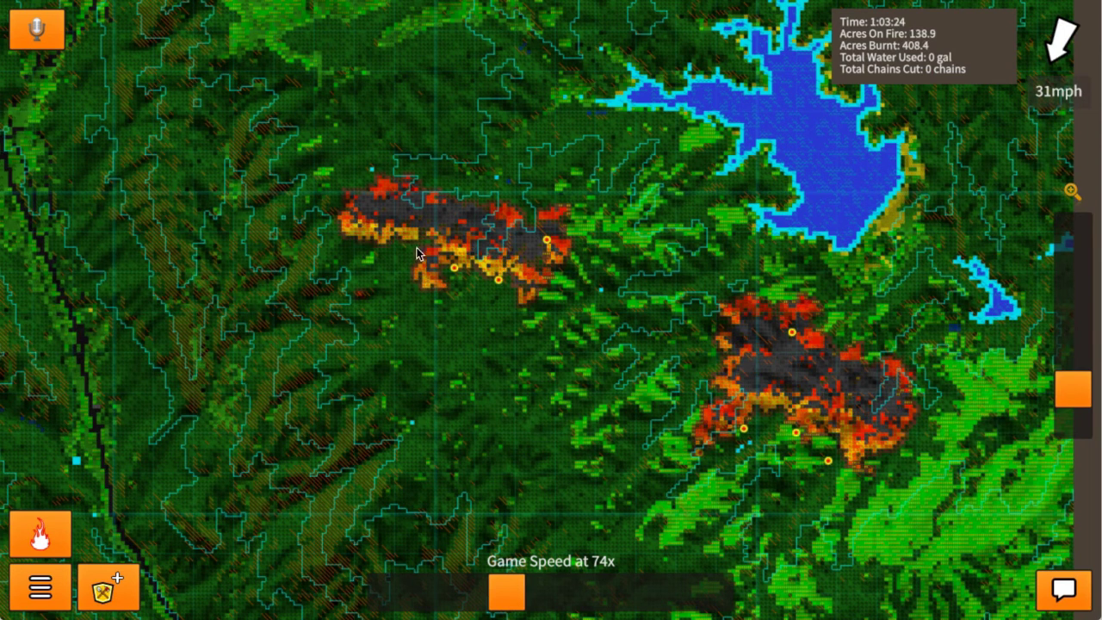
left_click(456, 267)
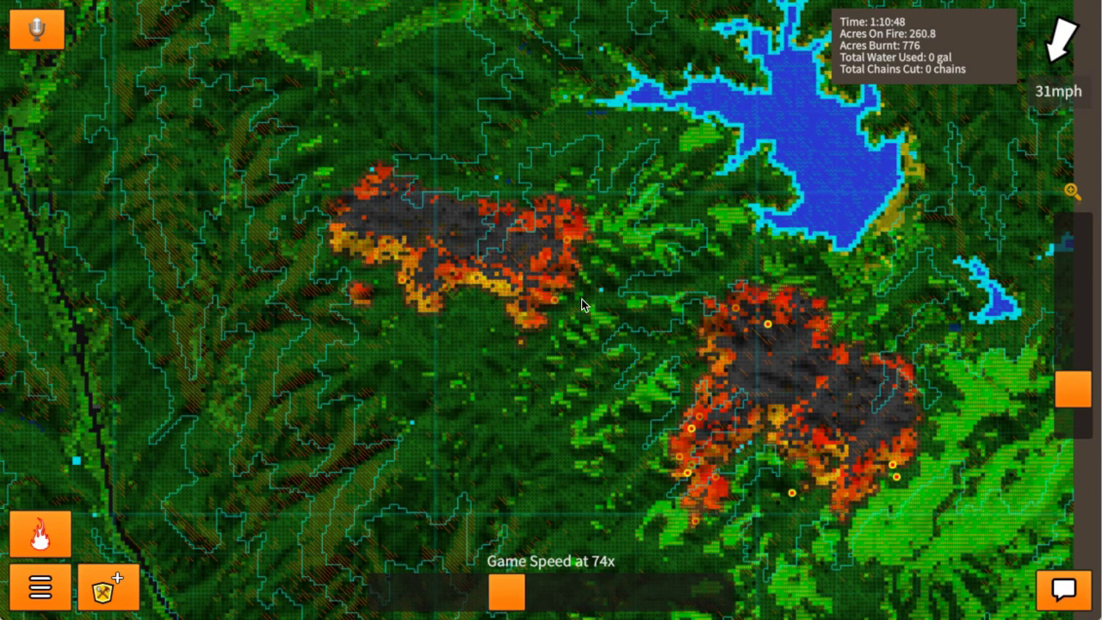
left_click_drag(633, 413, 519, 276)
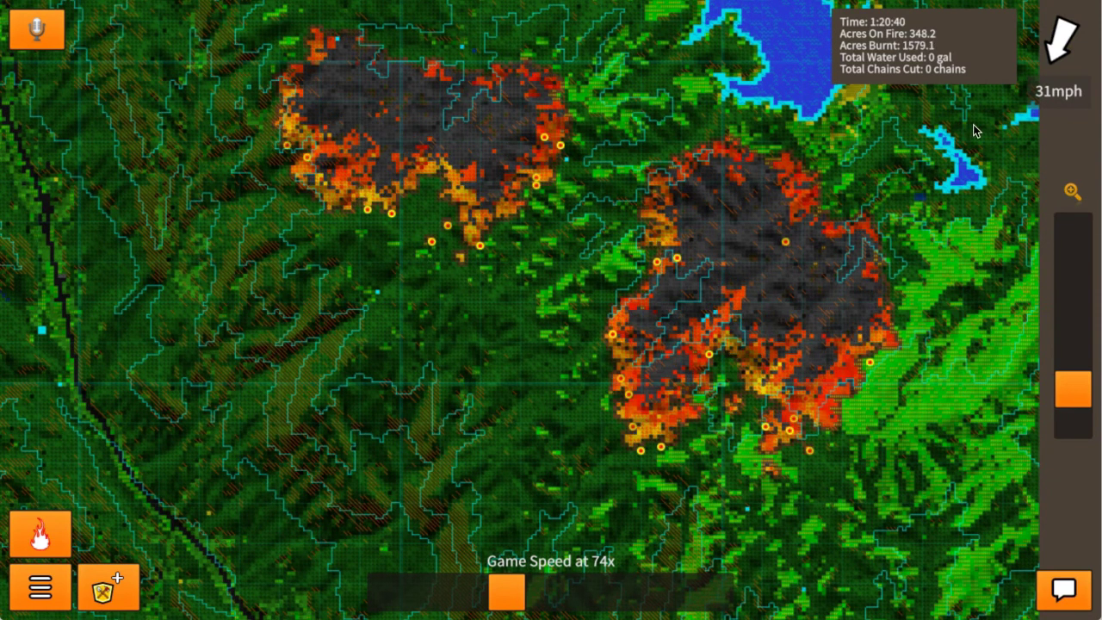
- Set the wind speed to 7 mph and return to the map around both fires
left_click(1061, 41)
left_click_drag(539, 349, 537, 354)
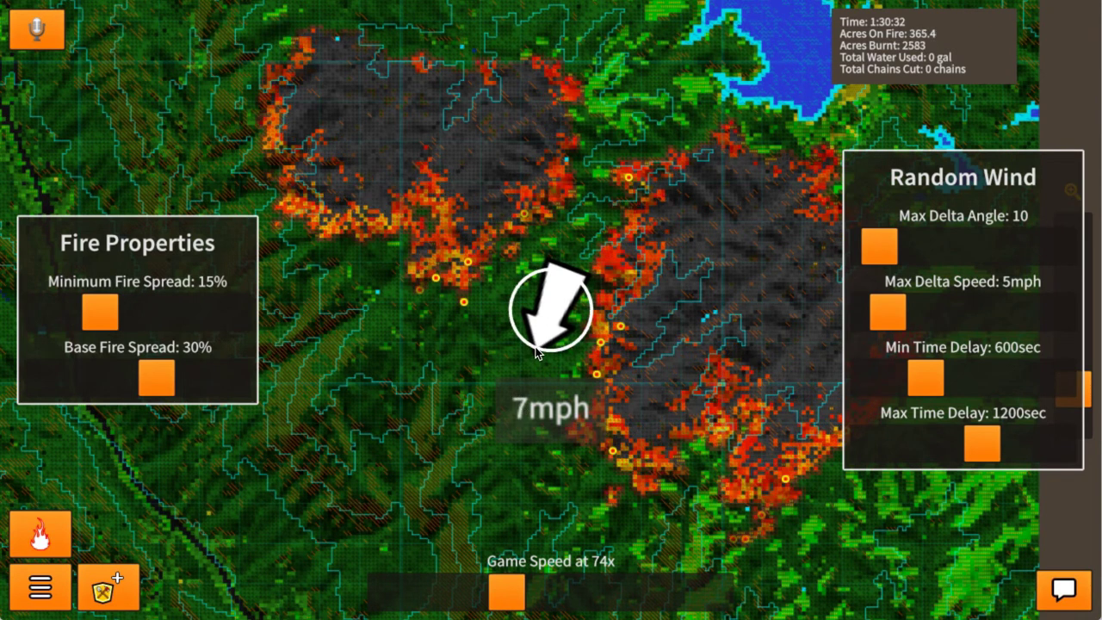
left_click(483, 429)
left_click_drag(450, 410, 445, 351)
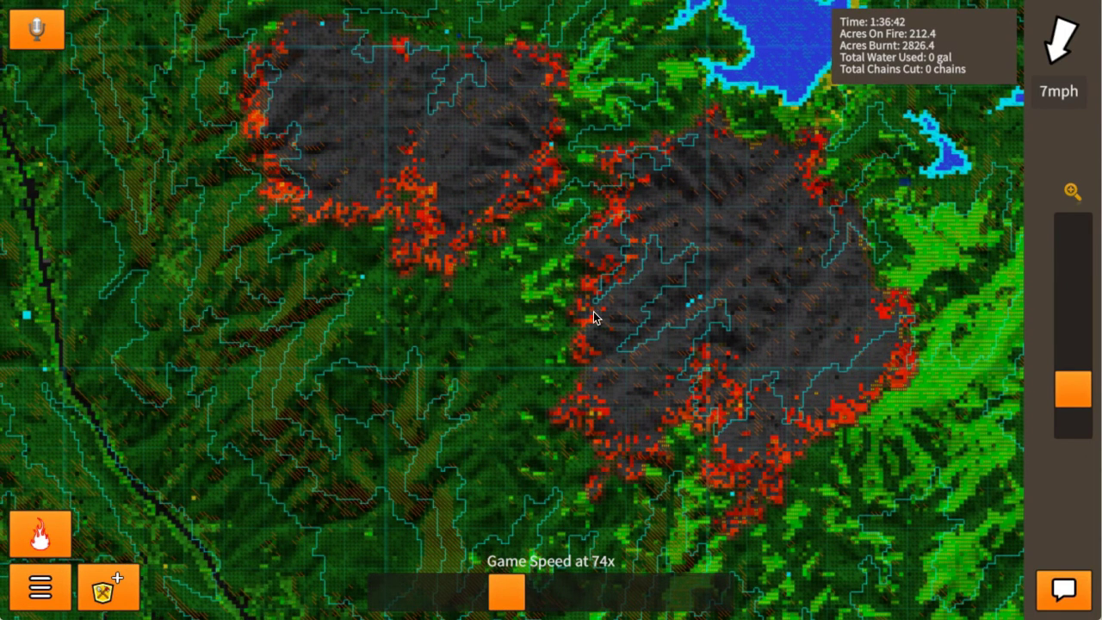
- Examine the fire behaviour along the southern and eastern edges of the burned areas in the reduced wind
left_click(383, 197)
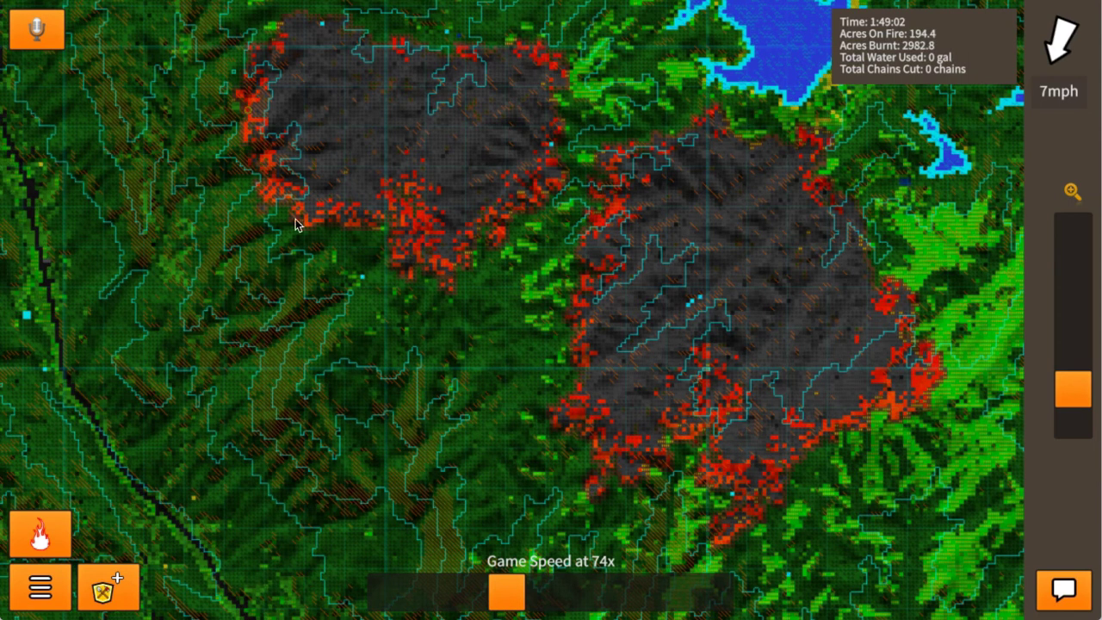
left_click_drag(487, 378, 344, 251)
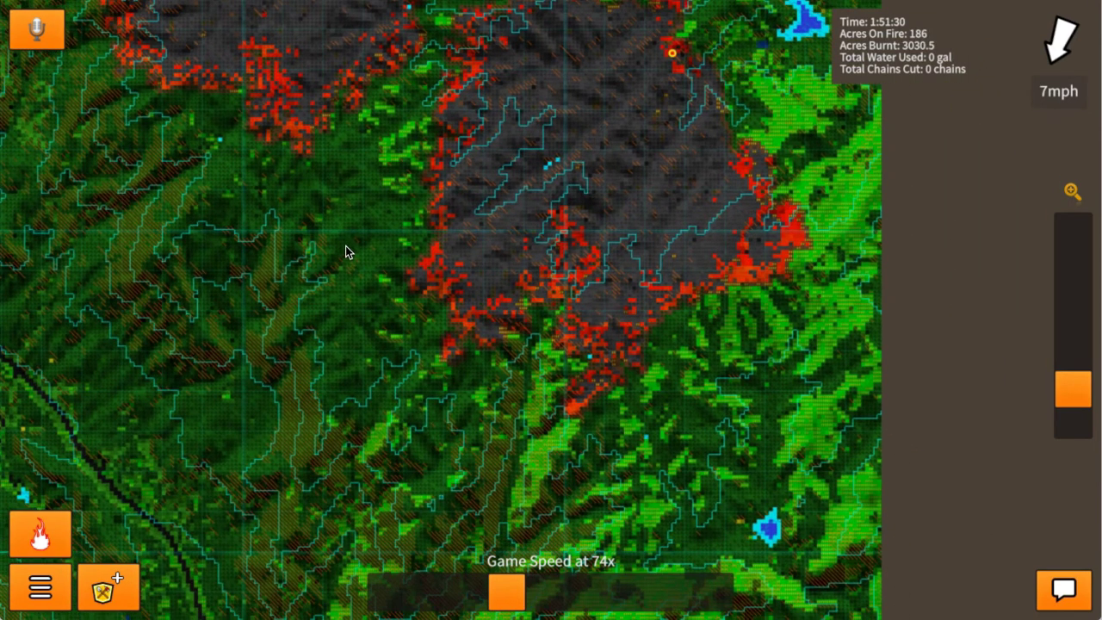
left_click(573, 419)
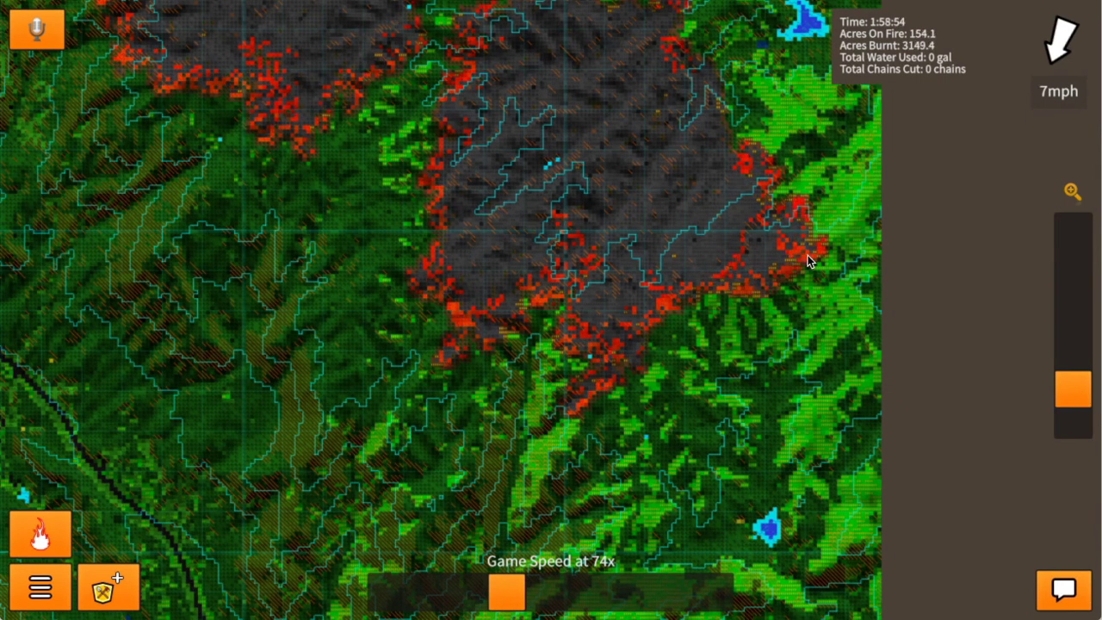
mouse_move(807, 259)
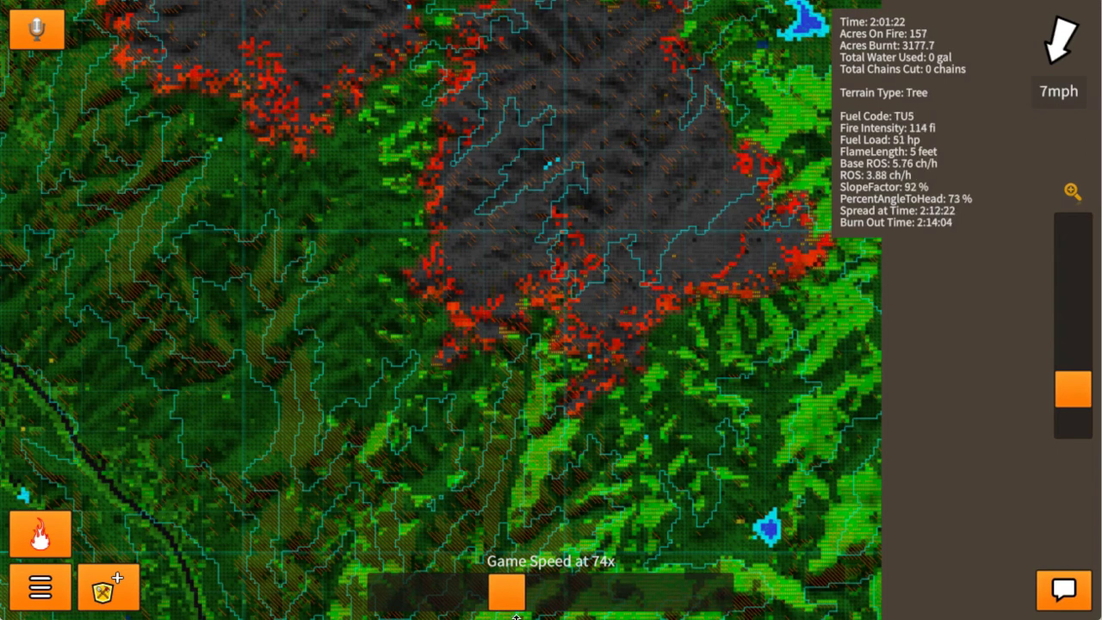